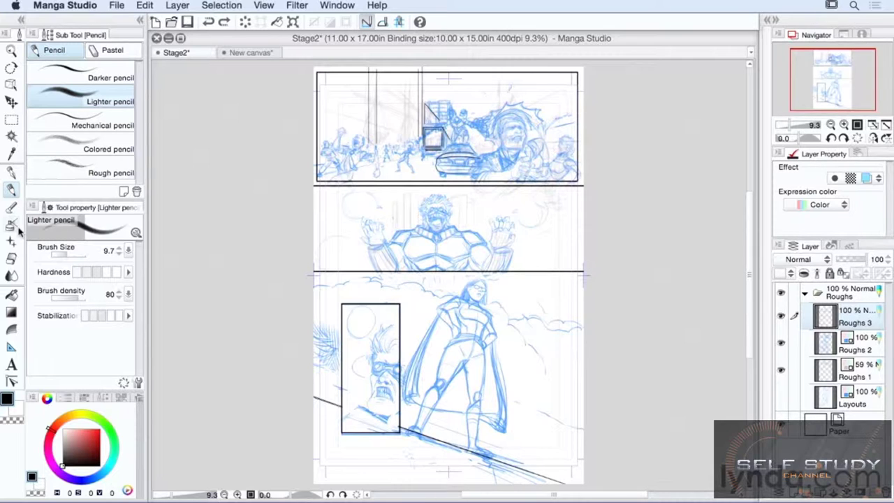
Switch from the Stage2 page to the blank 11.00 x 8.50in New canvas document
{"action": "left_click", "coordinate": [251, 52]}
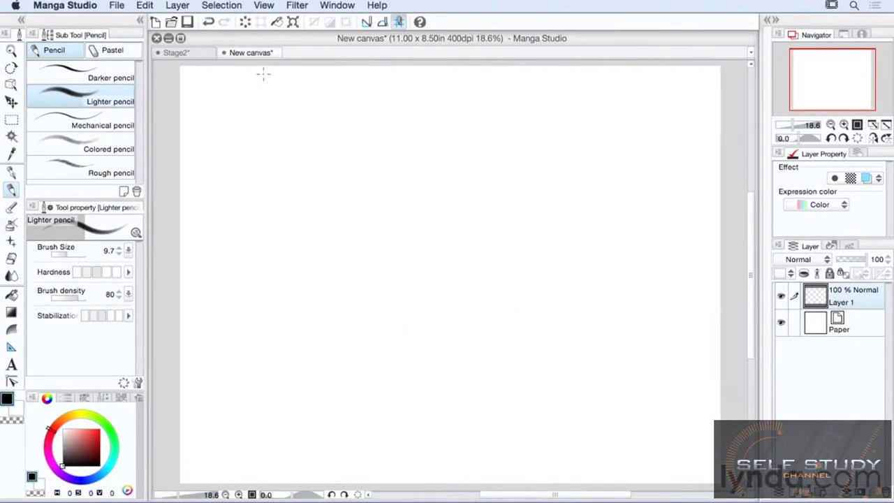
Lay a straight diagonal ruler and a seven-point S-shaped curve ruler down the canvas's left side
{"action": "left_click", "coordinate": [14, 348]}
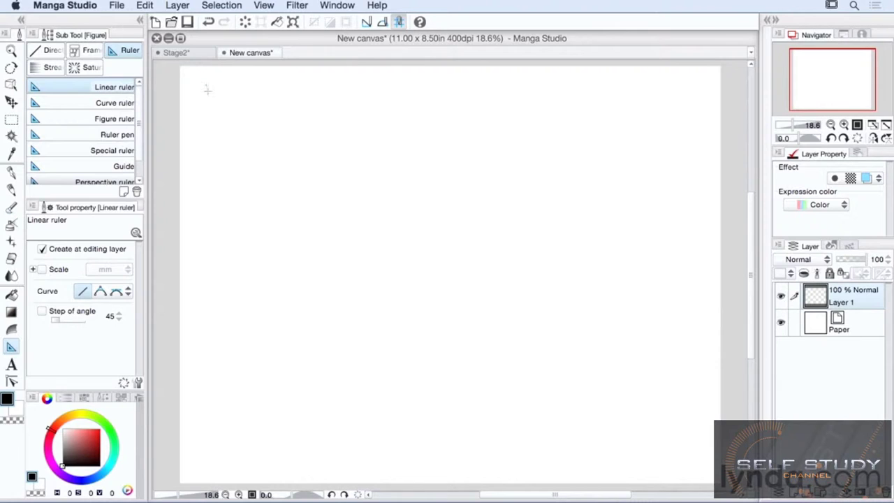
{"action": "left_click_drag", "start_coordinate": [206, 84], "coordinate": [292, 393]}
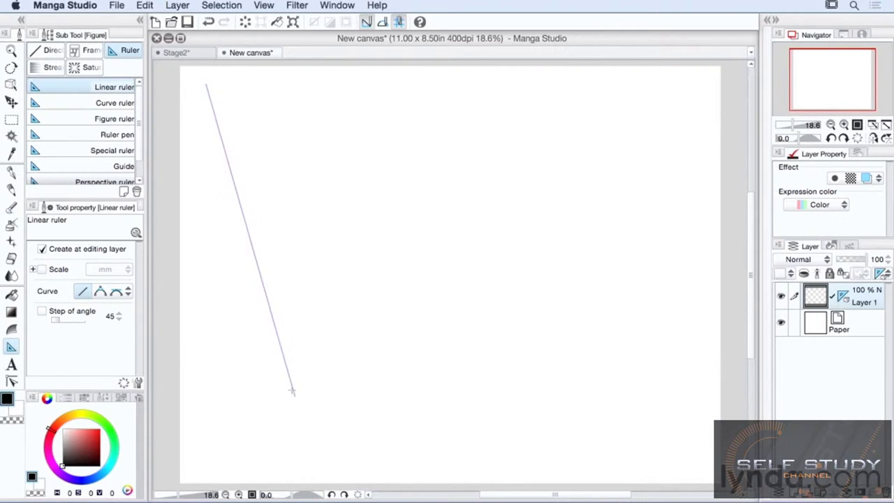
{"action": "left_click", "coordinate": [120, 106]}
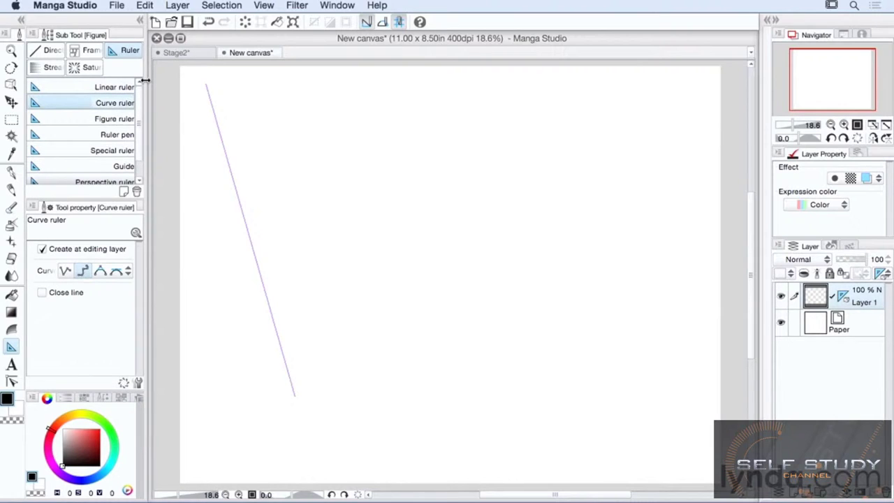
{"action": "left_click", "coordinate": [240, 83]}
{"action": "left_click", "coordinate": [322, 114]}
{"action": "left_click", "coordinate": [371, 183]}
{"action": "left_click", "coordinate": [378, 265]}
{"action": "left_click", "coordinate": [370, 322]}
{"action": "left_click", "coordinate": [370, 351]}
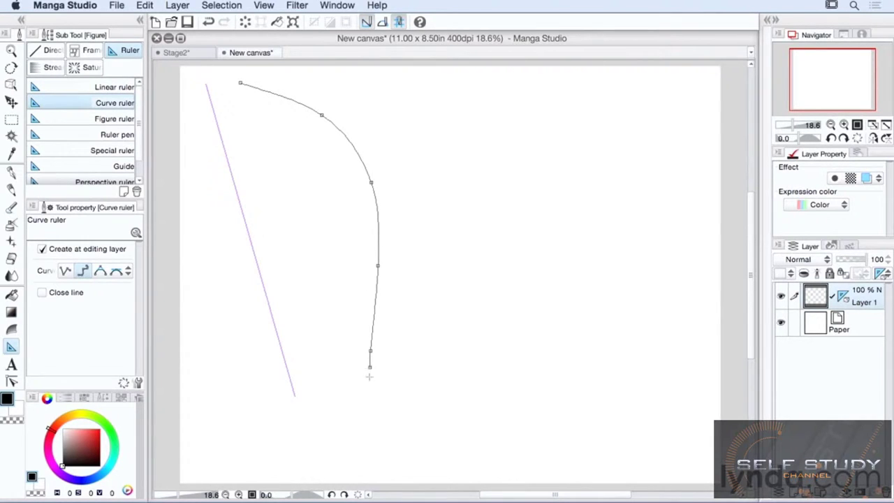
{"action": "double_click", "coordinate": [375, 428]}
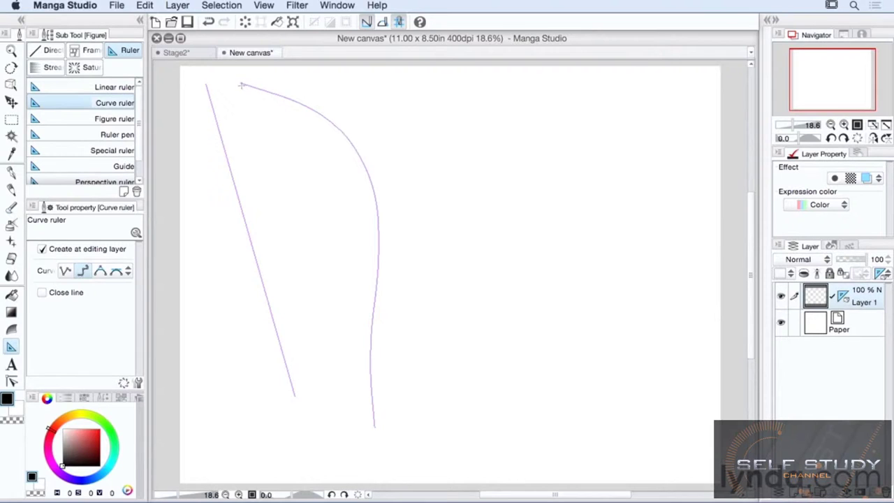
Draw a hexagon figure ruler right of the curve and fix its angle
{"action": "left_click", "coordinate": [123, 119]}
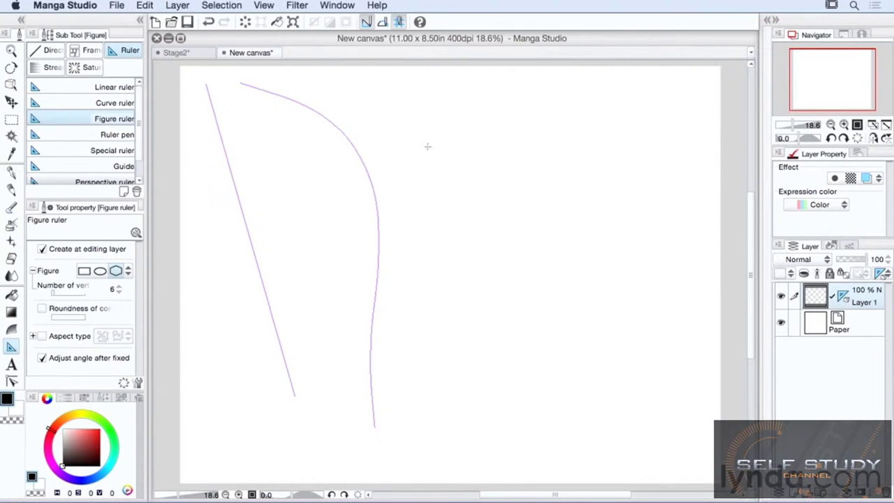
{"action": "left_click_drag", "start_coordinate": [402, 87], "coordinate": [528, 246]}
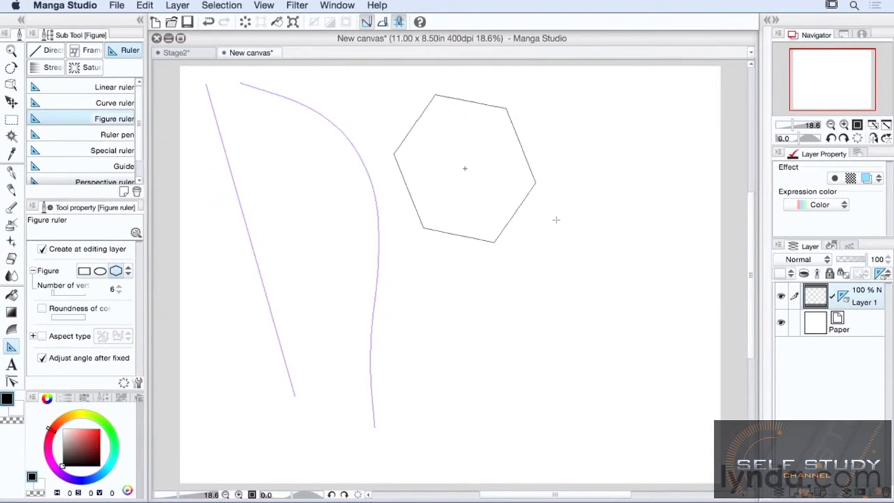
{"action": "left_click", "coordinate": [536, 116]}
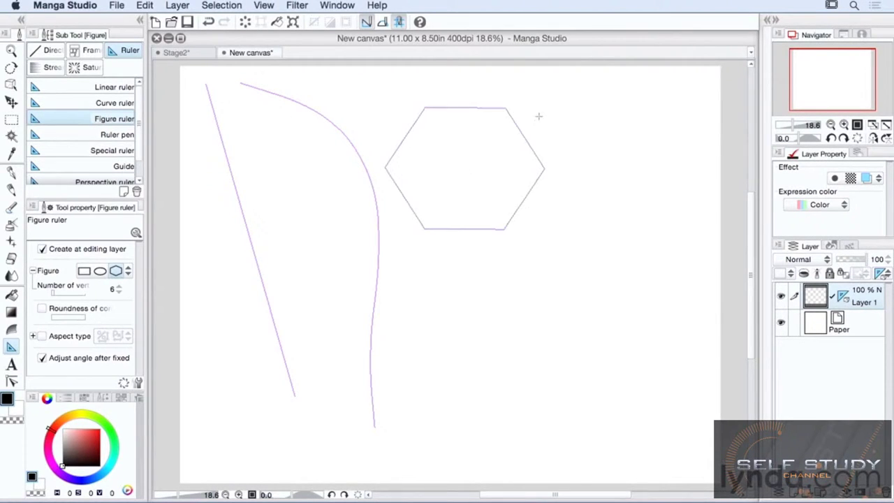
Raise the figure ruler's number of vertices to 8
{"action": "left_click", "coordinate": [119, 287]}
{"action": "left_click", "coordinate": [33, 273]}
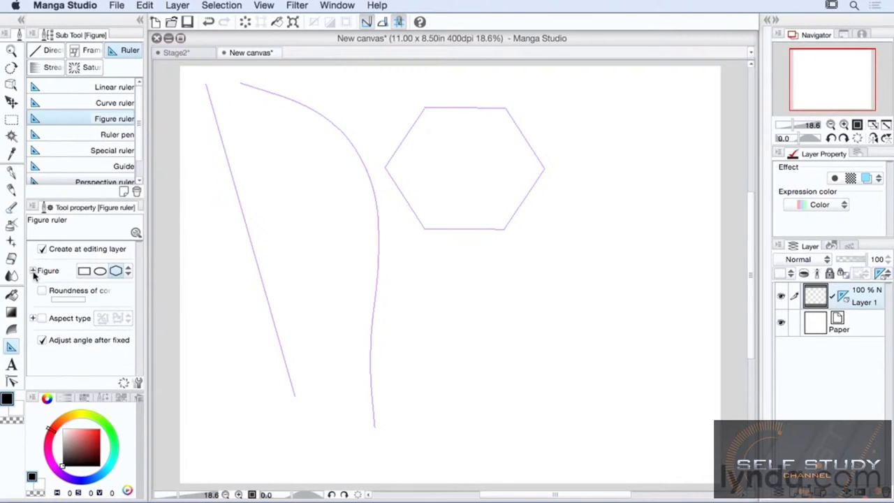
{"action": "left_click", "coordinate": [34, 273]}
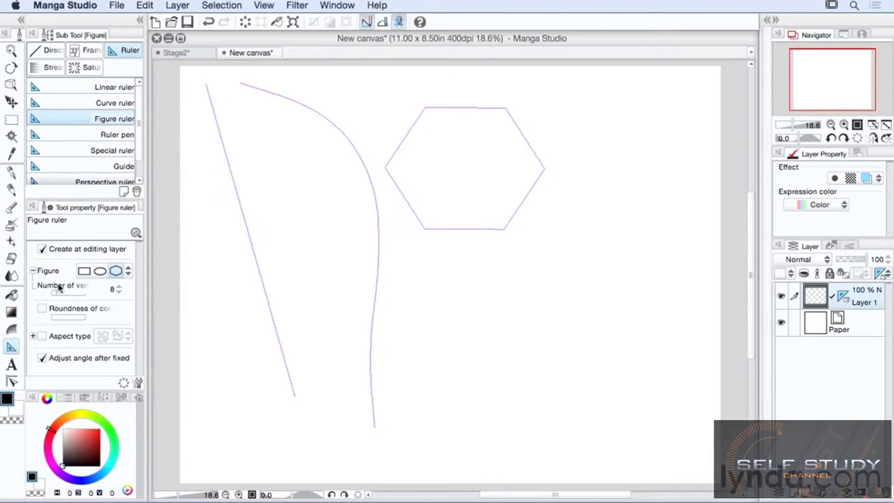
{"action": "left_click", "coordinate": [34, 273]}
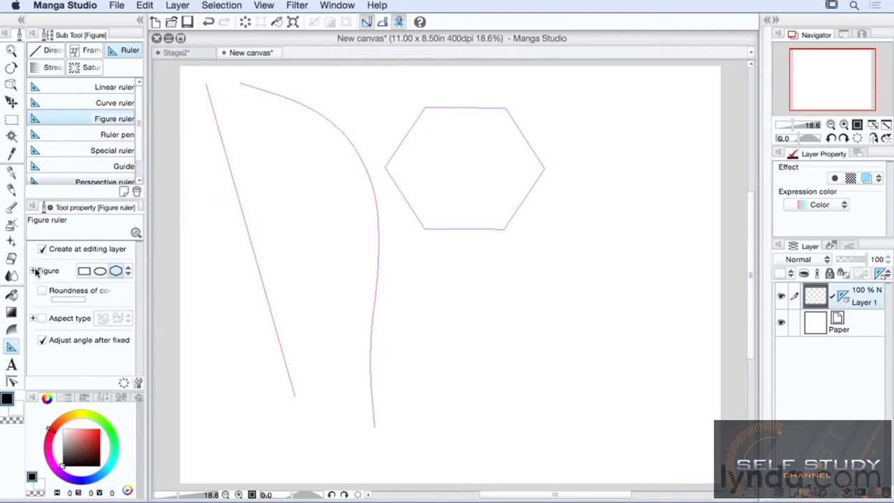
{"action": "left_click", "coordinate": [33, 271]}
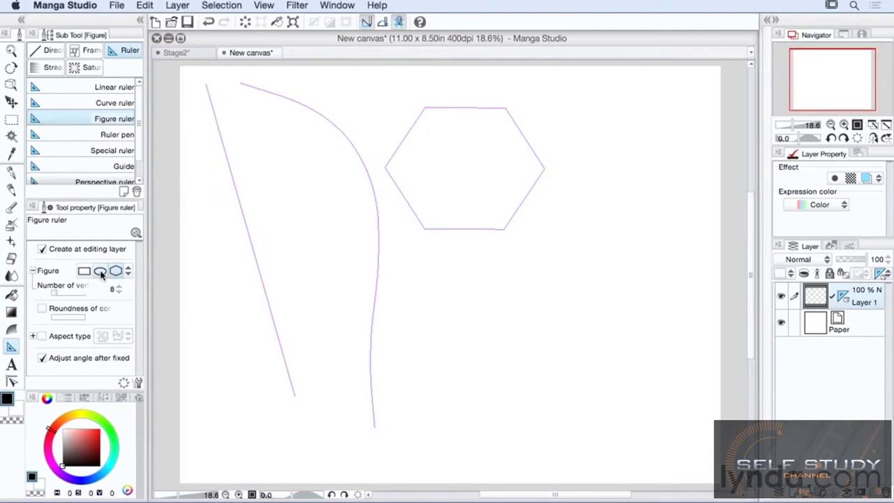
Add an upright ellipse ruler at the upper right and a circle ruler below it
{"action": "left_click", "coordinate": [100, 273]}
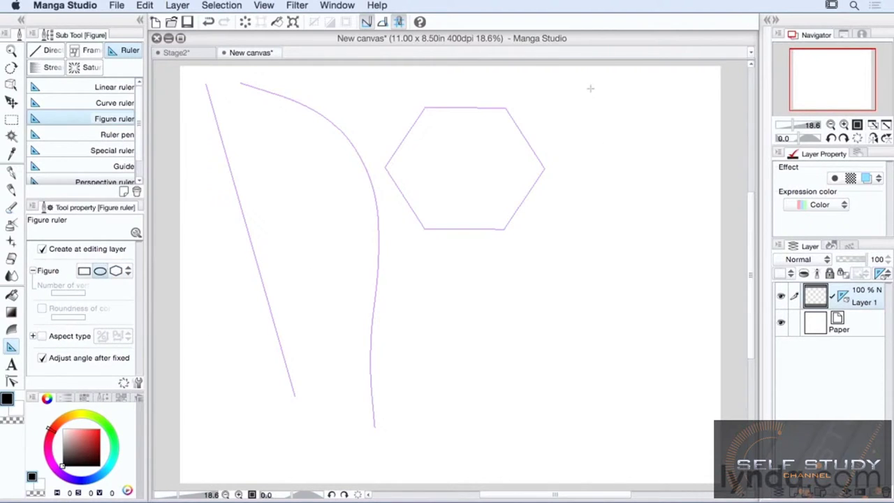
{"action": "left_click_drag", "start_coordinate": [591, 88], "coordinate": [685, 255]}
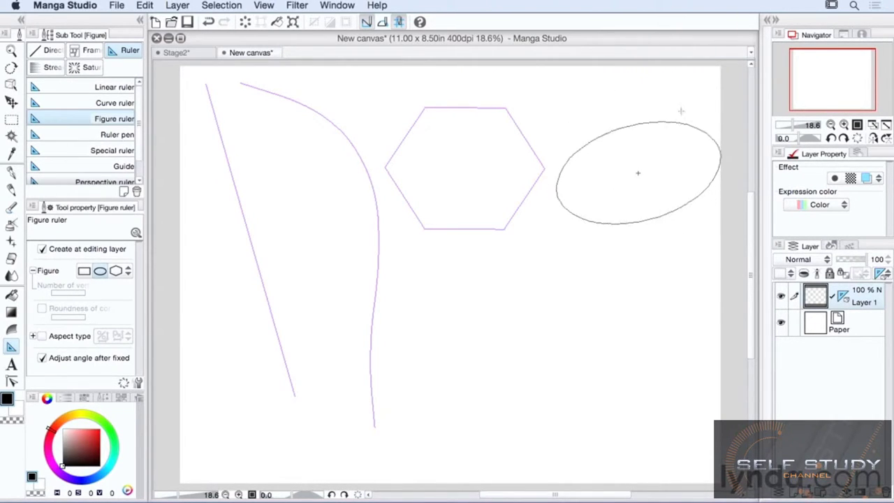
{"action": "left_click", "coordinate": [609, 101]}
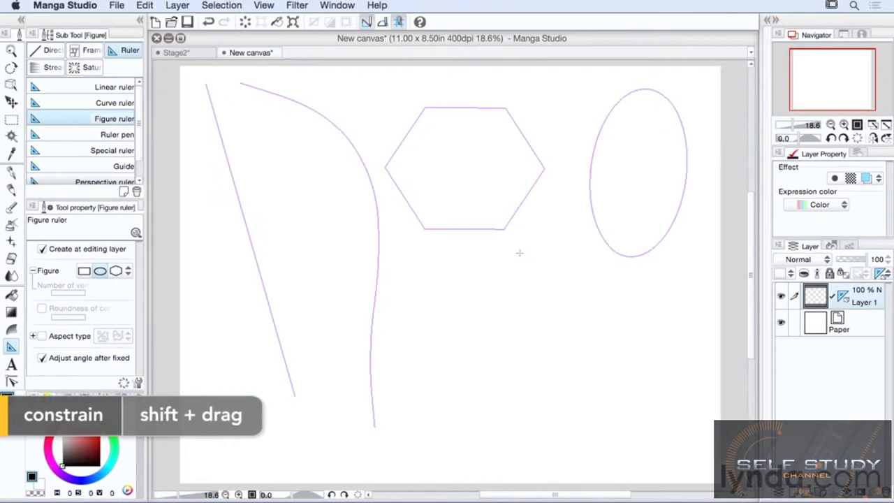
{"action": "left_click_drag", "start_coordinate": [520, 254], "coordinate": [627, 372]}
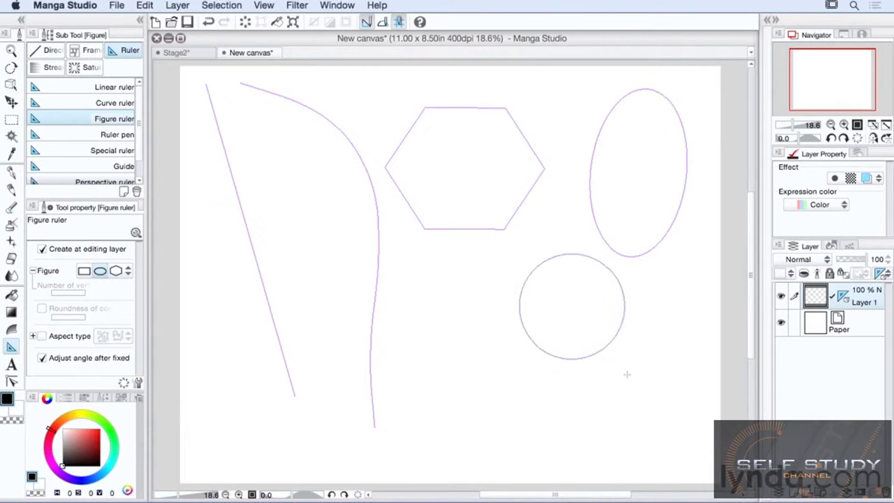
Add a rectangle ruler near the top and a square ruler below the hexagon
{"action": "left_click", "coordinate": [84, 272]}
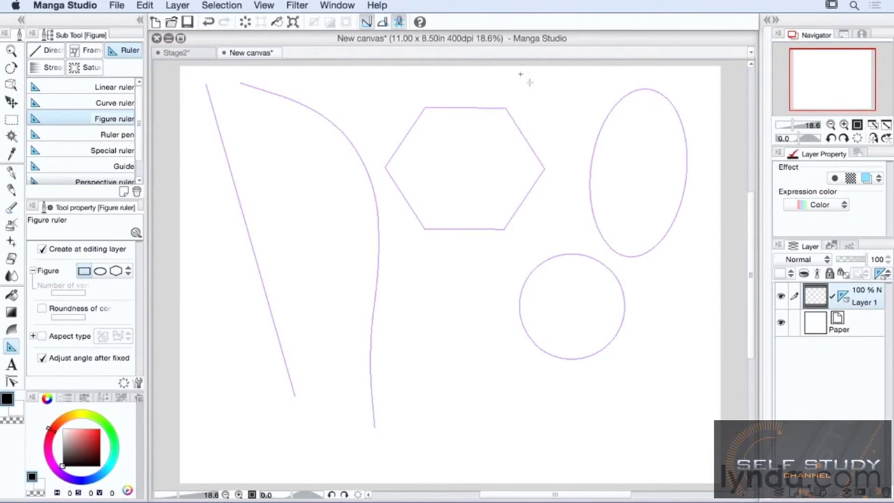
{"action": "left_click_drag", "start_coordinate": [529, 81], "coordinate": [589, 129]}
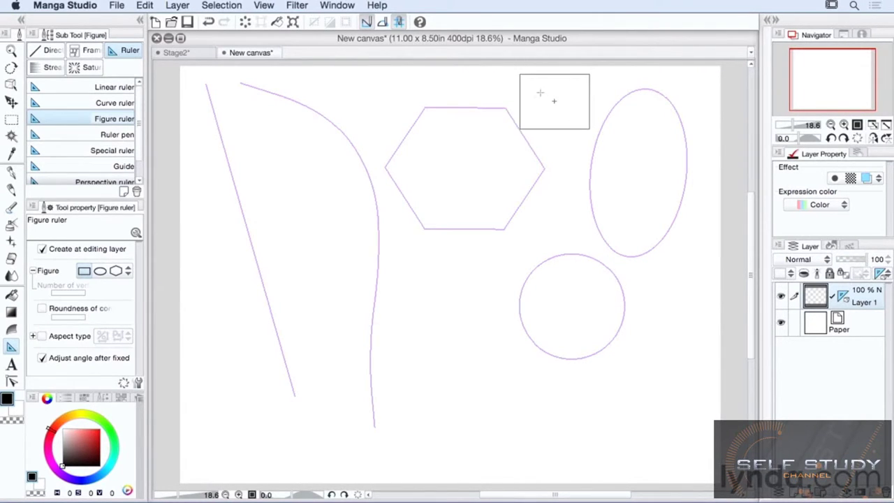
{"action": "left_click", "coordinate": [579, 116]}
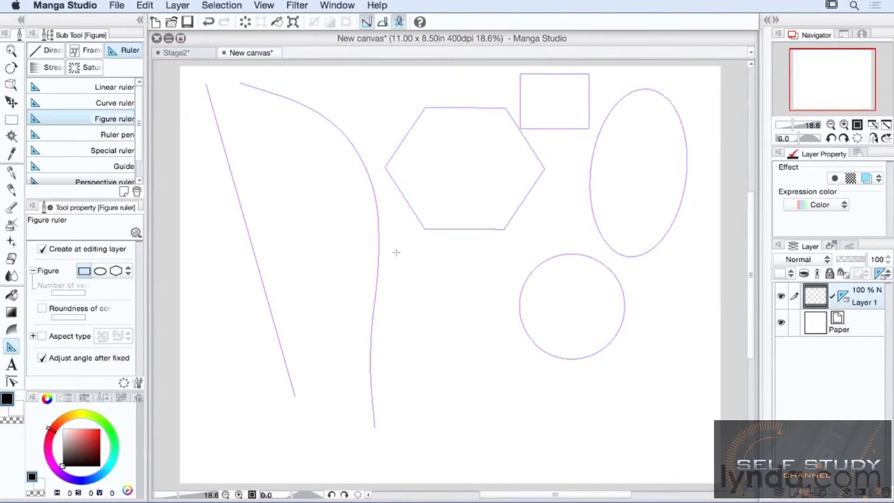
{"action": "left_click_drag", "start_coordinate": [394, 246], "coordinate": [466, 320]}
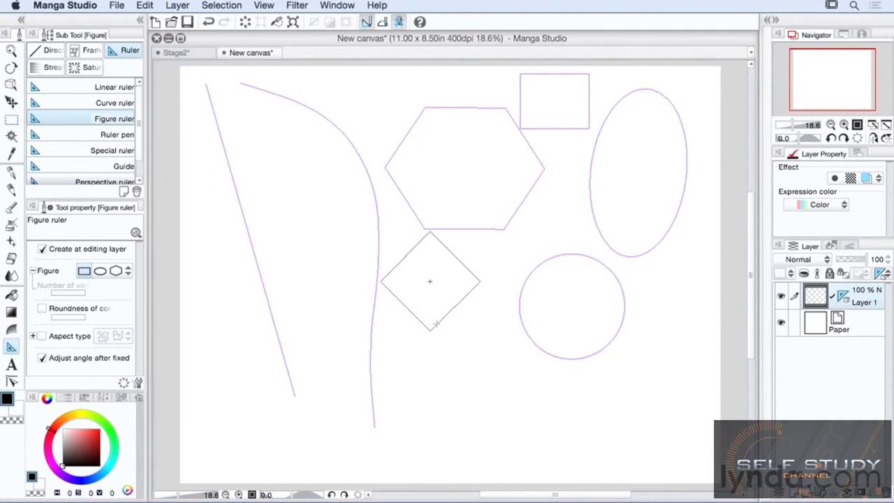
{"action": "left_click", "coordinate": [464, 312]}
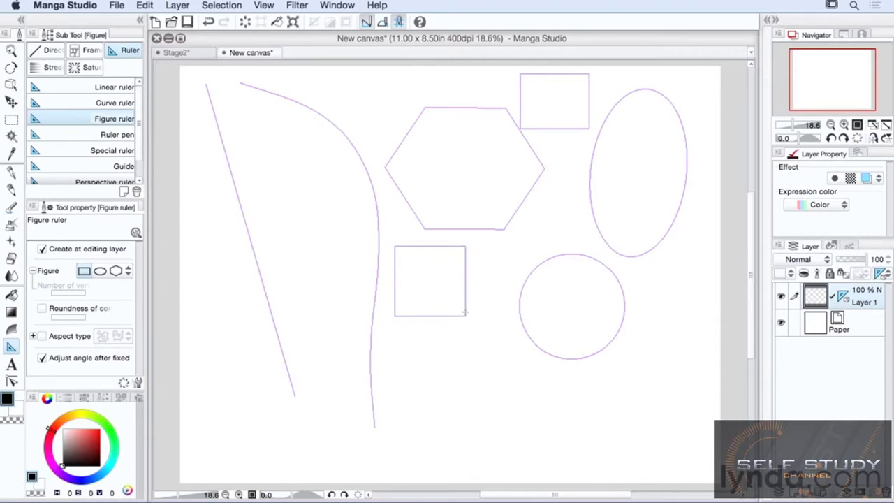
Add a wavy freehand ruler, then draw two parallel straight black lines across the lower right
{"action": "left_click", "coordinate": [123, 135]}
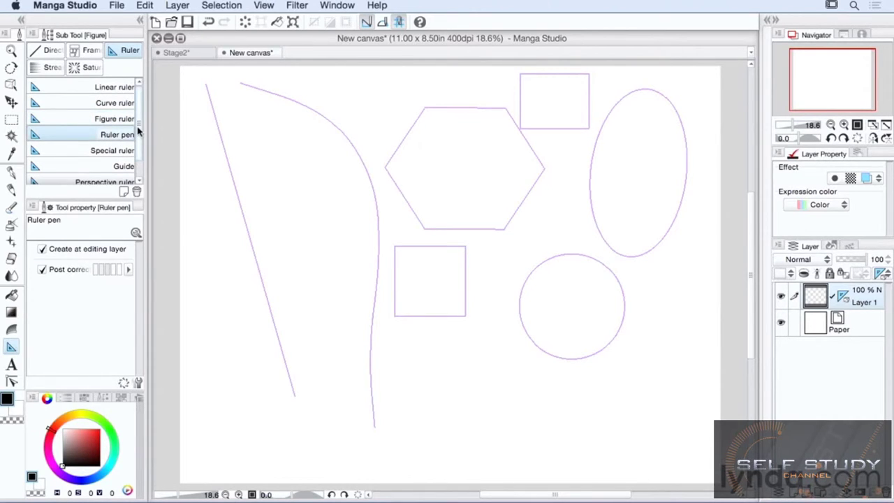
{"action": "mouse_move", "coordinate": [262, 140]}
{"action": "left_mouse_down"}
{"action": "mouse_move", "coordinate": [298, 196]}
{"action": "mouse_move", "coordinate": [292, 219]}
{"action": "mouse_move", "coordinate": [320, 266]}
{"action": "mouse_move", "coordinate": [308, 300]}
{"action": "mouse_move", "coordinate": [333, 331]}
{"action": "mouse_move", "coordinate": [324, 400]}
{"action": "mouse_move", "coordinate": [339, 408]}
{"action": "mouse_move", "coordinate": [351, 448]}
{"action": "left_mouse_up"}
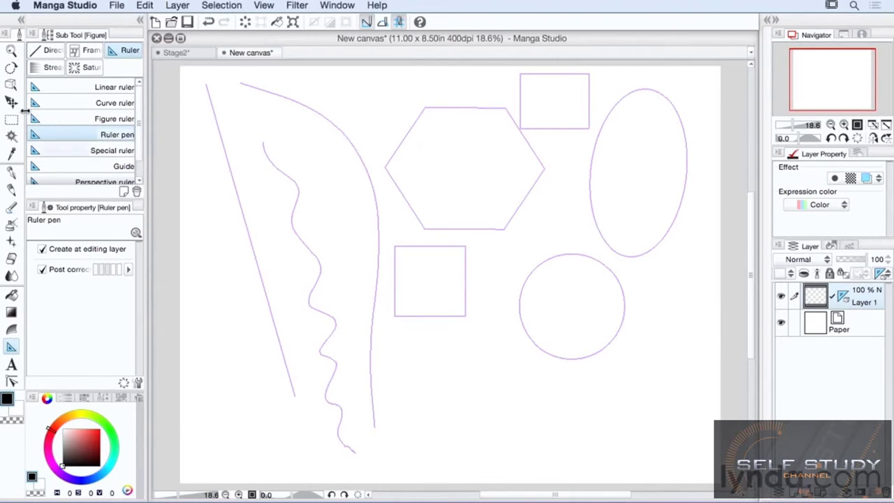
{"action": "left_click", "coordinate": [51, 53]}
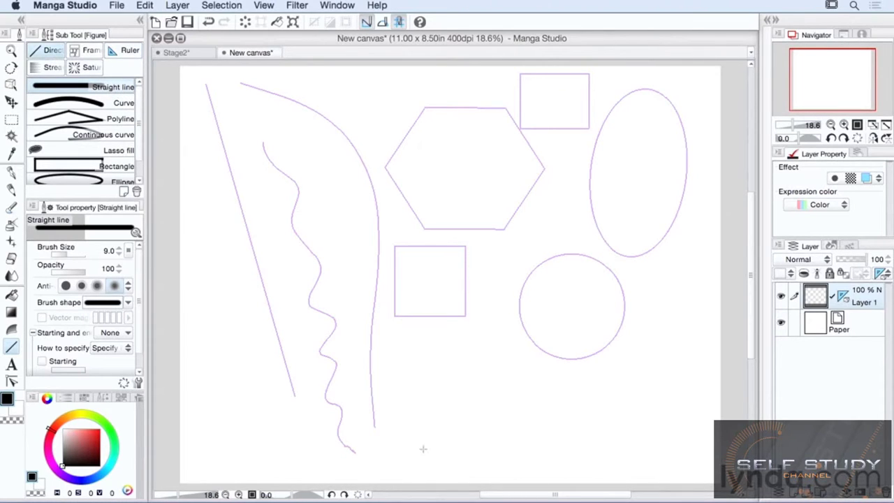
{"action": "left_click_drag", "start_coordinate": [423, 449], "coordinate": [686, 380]}
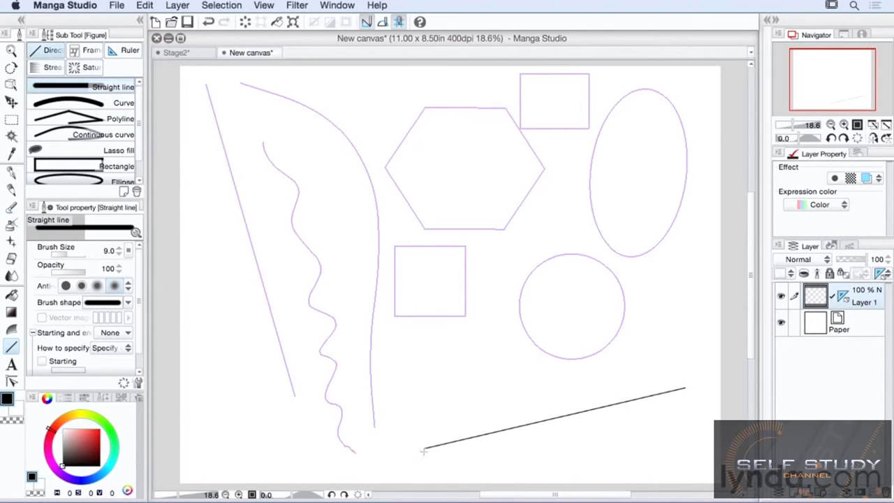
{"action": "left_click_drag", "start_coordinate": [413, 469], "coordinate": [698, 394]}
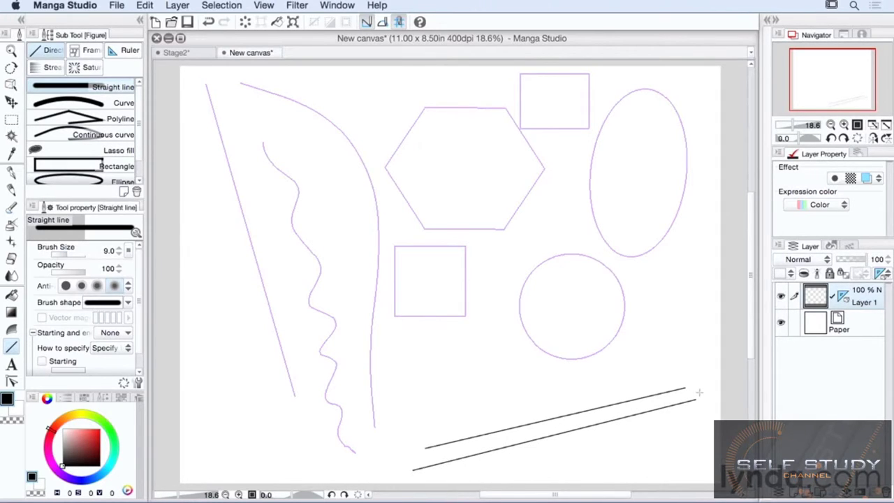
{"action": "left_click", "coordinate": [11, 172]}
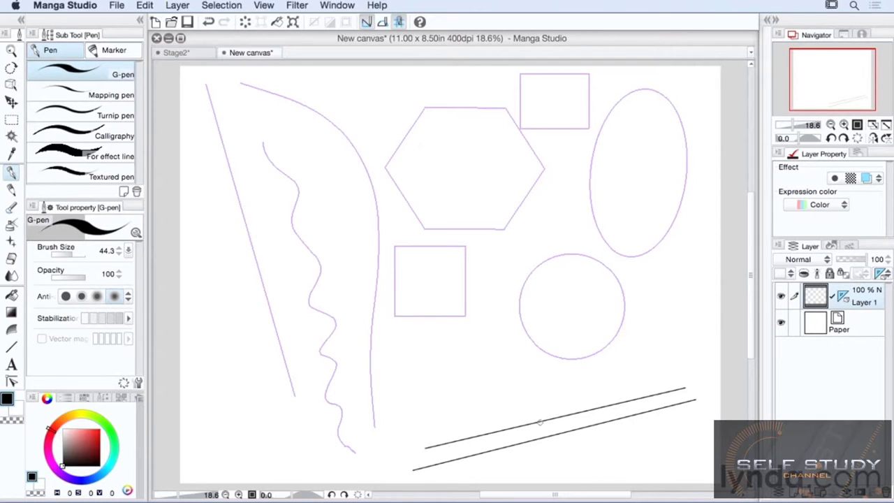
Ink along the diagonal, wavy, hexagon, top square and long curve rulers with the G-pen, then clear the ink
{"action": "left_click_drag", "start_coordinate": [206, 87], "coordinate": [294, 391]}
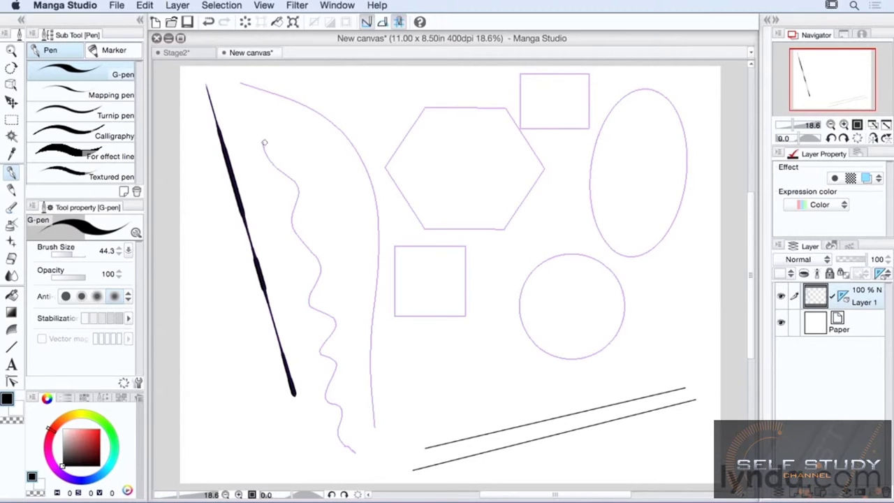
{"action": "mouse_move", "coordinate": [267, 156]}
{"action": "left_mouse_down"}
{"action": "mouse_move", "coordinate": [316, 191]}
{"action": "mouse_move", "coordinate": [283, 206]}
{"action": "mouse_move", "coordinate": [323, 213]}
{"action": "mouse_move", "coordinate": [291, 250]}
{"action": "mouse_move", "coordinate": [319, 253]}
{"action": "mouse_move", "coordinate": [323, 261]}
{"action": "mouse_move", "coordinate": [304, 284]}
{"action": "mouse_move", "coordinate": [326, 293]}
{"action": "mouse_move", "coordinate": [312, 304]}
{"action": "mouse_move", "coordinate": [339, 318]}
{"action": "mouse_move", "coordinate": [320, 351]}
{"action": "mouse_move", "coordinate": [337, 364]}
{"action": "mouse_move", "coordinate": [327, 393]}
{"action": "mouse_move", "coordinate": [343, 416]}
{"action": "mouse_move", "coordinate": [355, 452]}
{"action": "left_mouse_up"}
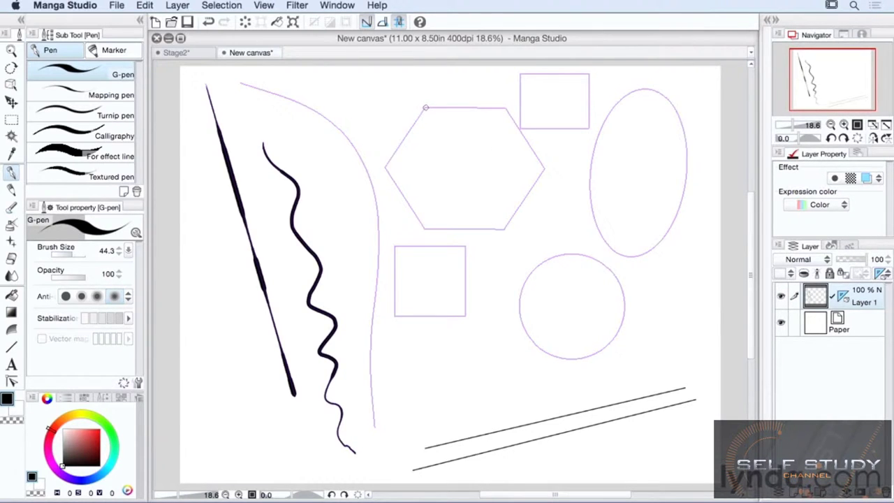
{"action": "mouse_move", "coordinate": [423, 110]}
{"action": "left_mouse_down"}
{"action": "mouse_move", "coordinate": [388, 165]}
{"action": "mouse_move", "coordinate": [395, 181]}
{"action": "mouse_move", "coordinate": [427, 226]}
{"action": "mouse_move", "coordinate": [503, 231]}
{"action": "mouse_move", "coordinate": [544, 164]}
{"action": "mouse_move", "coordinate": [508, 108]}
{"action": "mouse_move", "coordinate": [424, 108]}
{"action": "left_mouse_up"}
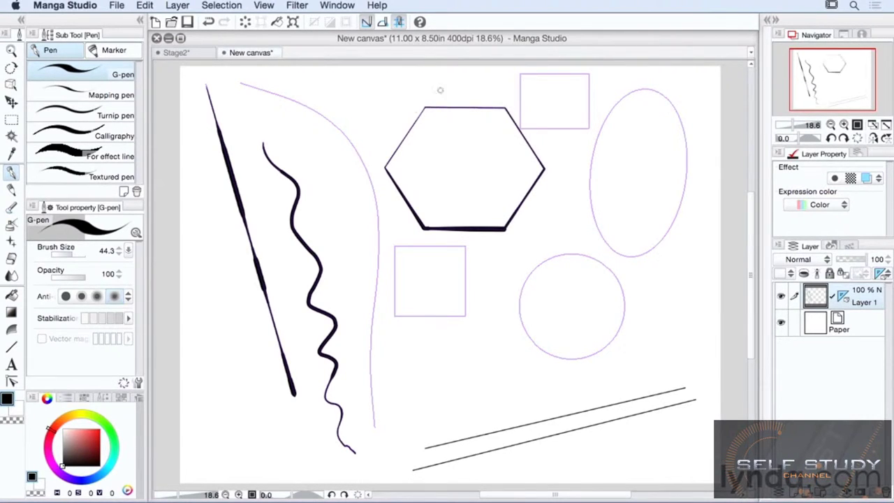
{"action": "mouse_move", "coordinate": [520, 85]}
{"action": "left_mouse_down"}
{"action": "mouse_move", "coordinate": [524, 129]}
{"action": "mouse_move", "coordinate": [532, 129]}
{"action": "mouse_move", "coordinate": [593, 129]}
{"action": "mouse_move", "coordinate": [592, 94]}
{"action": "mouse_move", "coordinate": [618, 103]}
{"action": "mouse_move", "coordinate": [602, 145]}
{"action": "mouse_move", "coordinate": [603, 214]}
{"action": "mouse_move", "coordinate": [616, 238]}
{"action": "mouse_move", "coordinate": [656, 253]}
{"action": "mouse_move", "coordinate": [685, 208]}
{"action": "mouse_move", "coordinate": [693, 160]}
{"action": "mouse_move", "coordinate": [685, 109]}
{"action": "mouse_move", "coordinate": [633, 90]}
{"action": "left_mouse_up"}
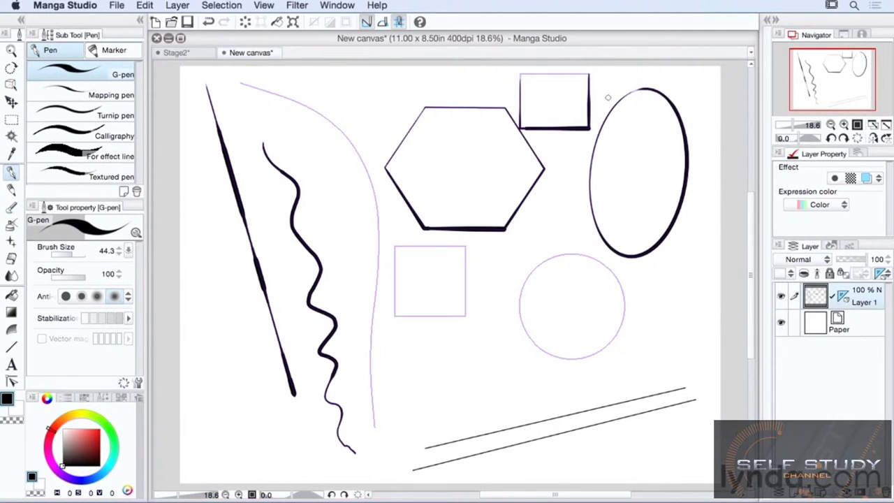
{"action": "mouse_move", "coordinate": [241, 84]}
{"action": "left_mouse_down"}
{"action": "mouse_move", "coordinate": [369, 321]}
{"action": "mouse_move", "coordinate": [364, 332]}
{"action": "left_mouse_up"}
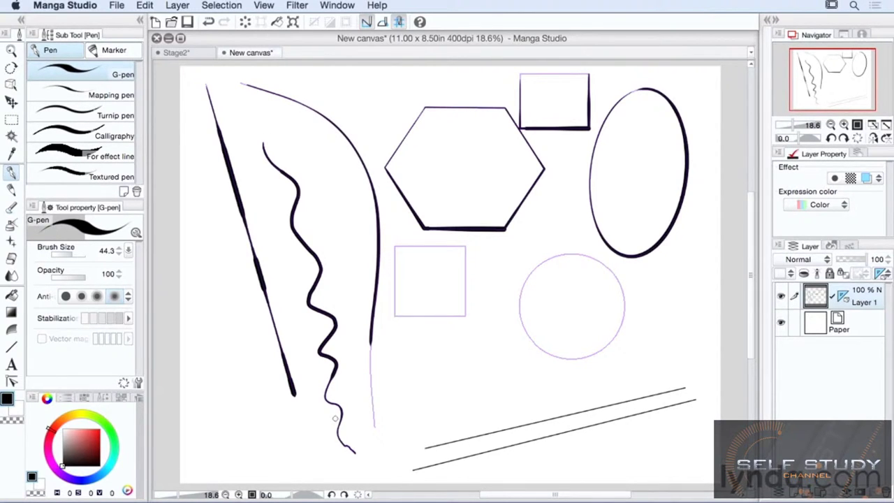
{"action": "left_click", "coordinate": [246, 21]}
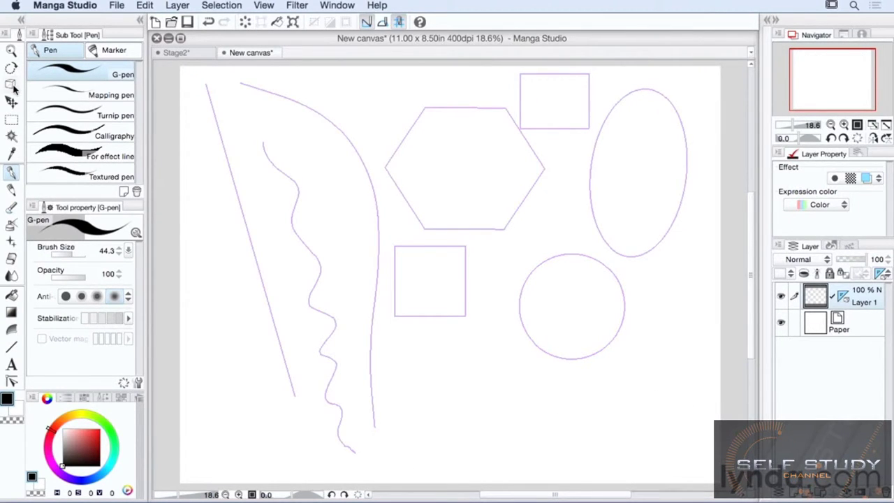
Select the long curve ruler, squash it vertically, narrow it from the left and rotate it slightly
{"action": "left_click", "coordinate": [12, 85]}
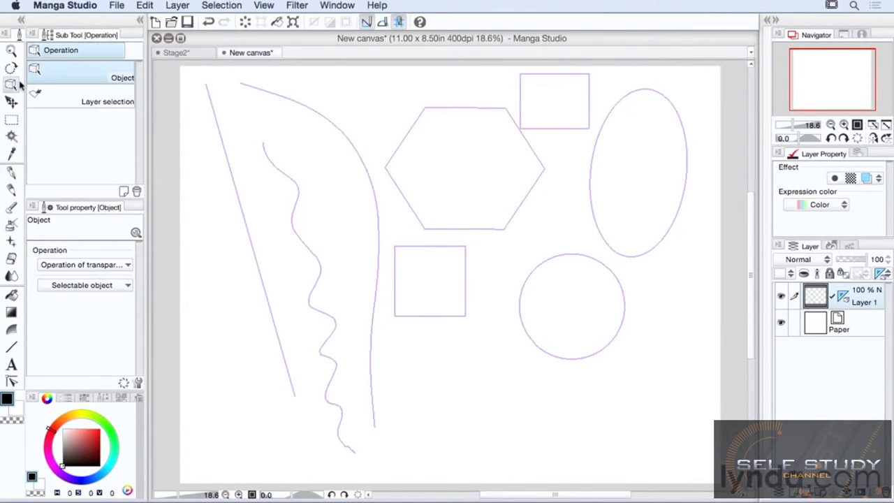
{"action": "left_click", "coordinate": [378, 257]}
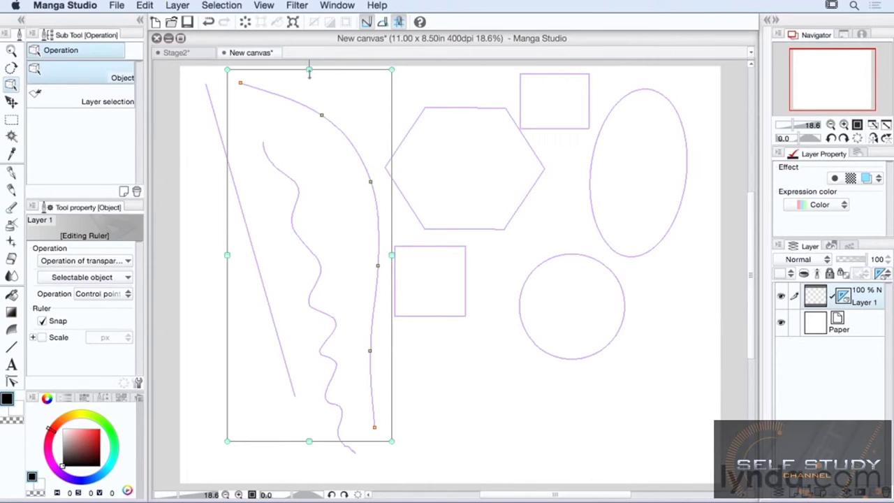
{"action": "left_click_drag", "start_coordinate": [309, 70], "coordinate": [312, 134]}
{"action": "left_click_drag", "start_coordinate": [313, 103], "coordinate": [313, 100]}
{"action": "left_click_drag", "start_coordinate": [229, 270], "coordinate": [284, 299]}
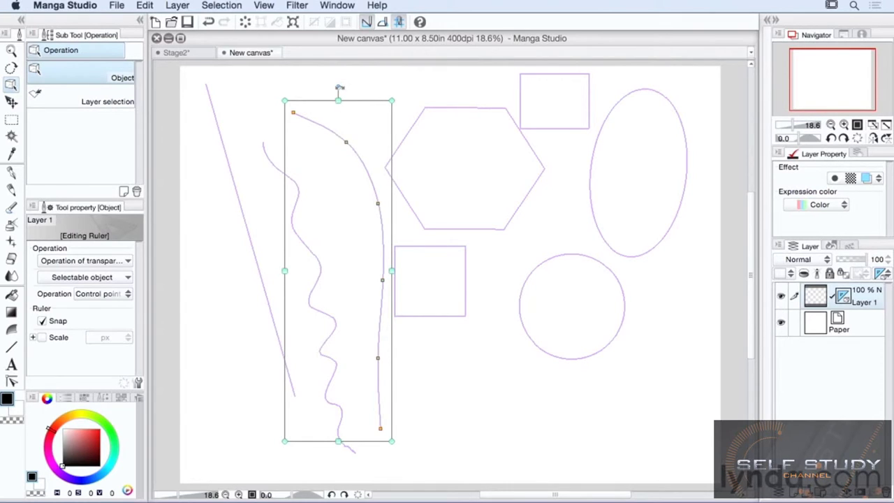
{"action": "mouse_move", "coordinate": [338, 88]}
{"action": "left_mouse_down"}
{"action": "mouse_move", "coordinate": [281, 94]}
{"action": "mouse_move", "coordinate": [369, 90]}
{"action": "mouse_move", "coordinate": [331, 88]}
{"action": "left_mouse_up"}
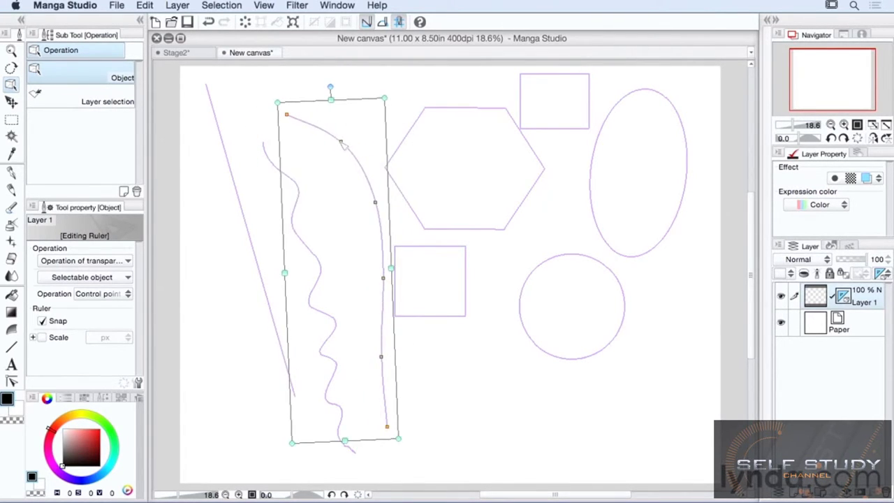
Shift the curve ruler's control points left to give it a narrower, gentler bend
{"action": "left_click_drag", "start_coordinate": [341, 144], "coordinate": [318, 155]}
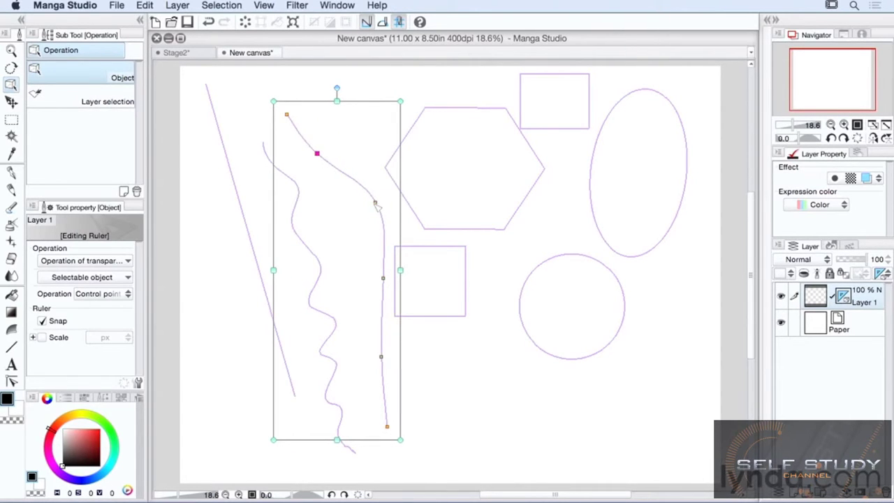
{"action": "left_click_drag", "start_coordinate": [376, 204], "coordinate": [342, 213]}
{"action": "left_click_drag", "start_coordinate": [383, 279], "coordinate": [361, 285]}
{"action": "left_click_drag", "start_coordinate": [381, 357], "coordinate": [357, 357]}
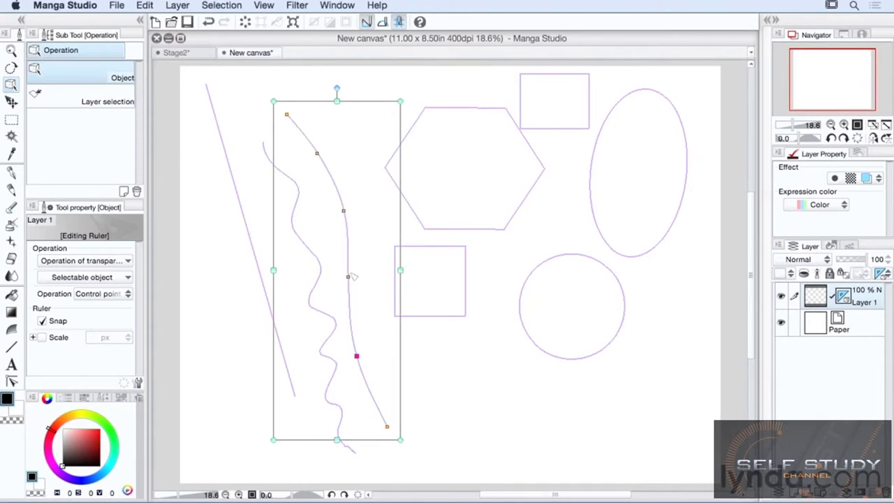
{"action": "left_click_drag", "start_coordinate": [350, 276], "coordinate": [360, 271]}
{"action": "left_click_drag", "start_coordinate": [344, 211], "coordinate": [355, 202]}
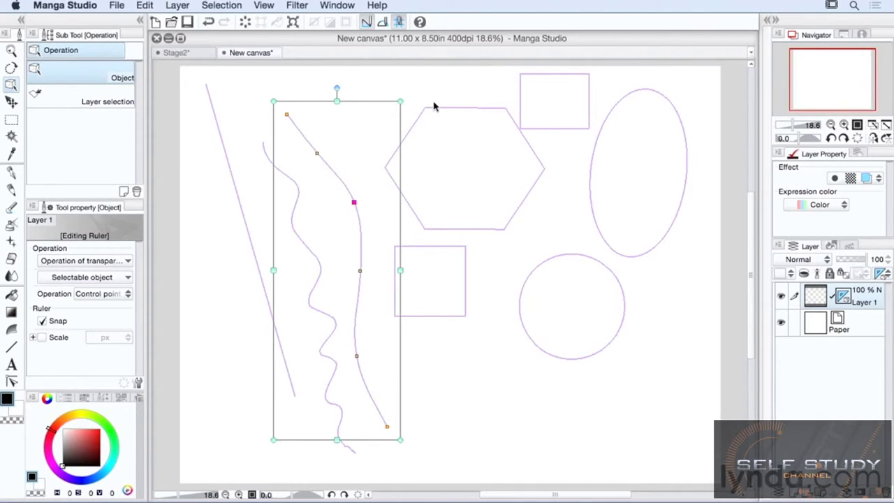
Shorten the top rectangle ruler and pull its top corners inward into a trapezoid
{"action": "left_click", "coordinate": [549, 79]}
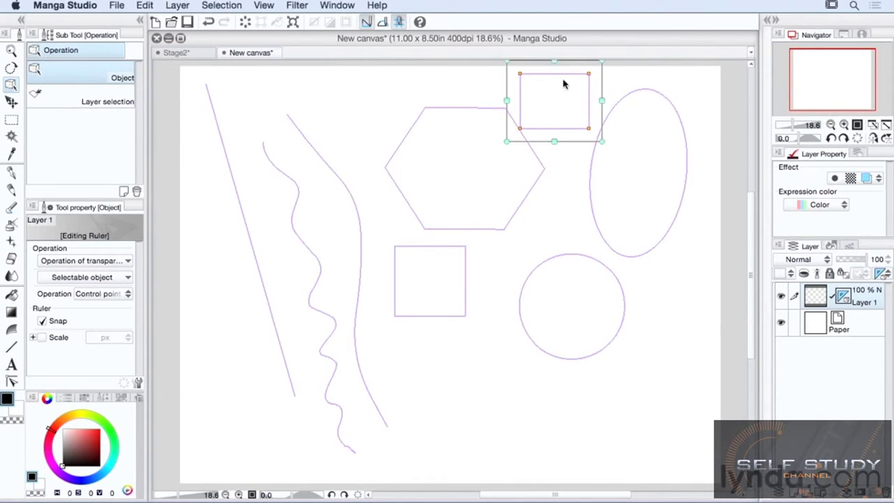
{"action": "left_click_drag", "start_coordinate": [555, 63], "coordinate": [555, 77]}
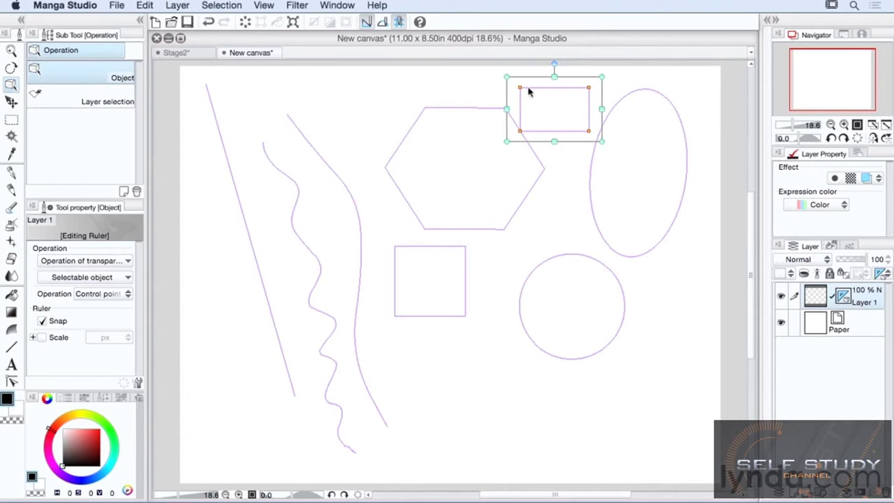
{"action": "left_click_drag", "start_coordinate": [522, 88], "coordinate": [534, 100]}
{"action": "left_click_drag", "start_coordinate": [589, 88], "coordinate": [577, 101]}
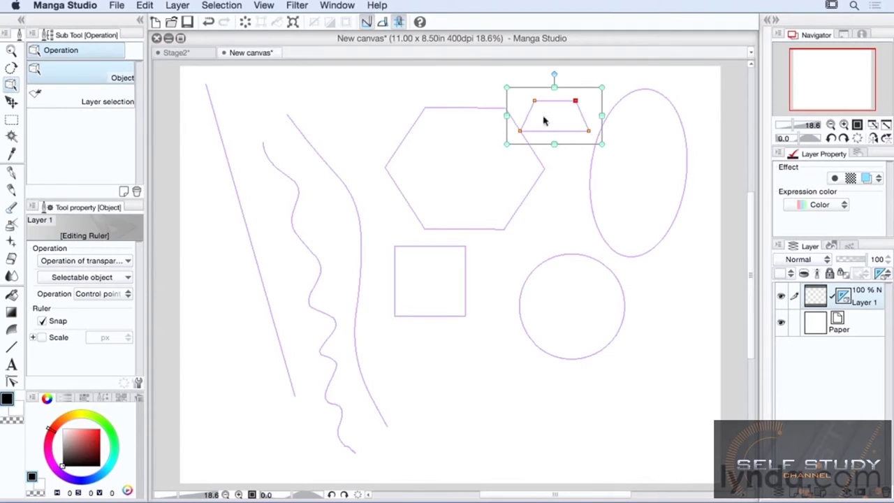
Delete the circle ruler and return to the Stage2 comic page
{"action": "left_click", "coordinate": [519, 313]}
{"action": "key", "text": "Delete"}
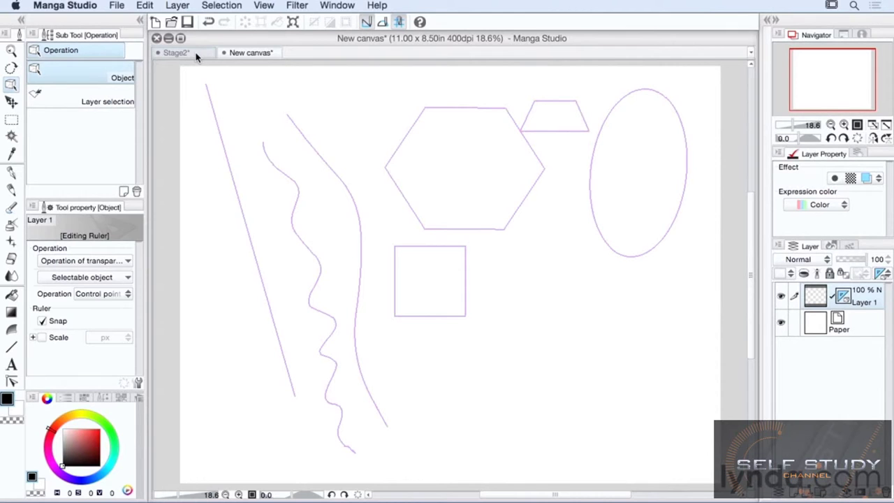
{"action": "left_click", "coordinate": [176, 53]}
Zoom to 33.3% on the street scene and lay a horizontal linear ruler across it
{"action": "left_click", "coordinate": [844, 125]}
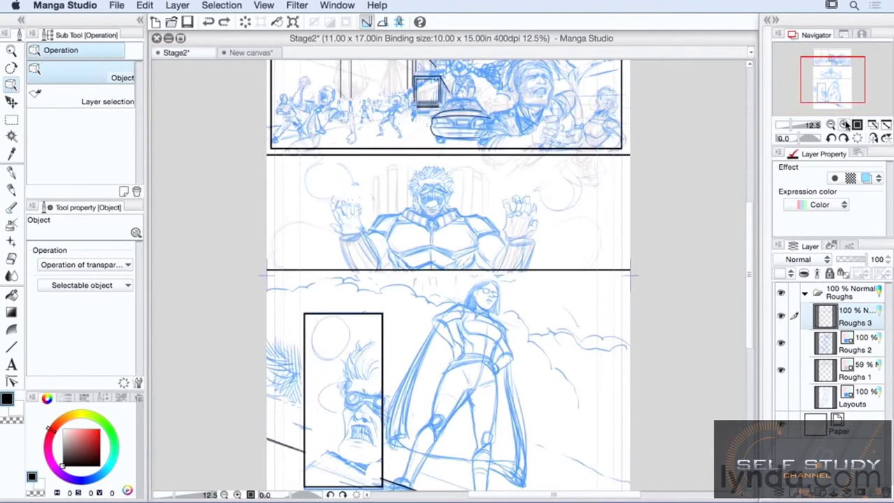
{"action": "left_click", "coordinate": [844, 124]}
{"action": "left_click", "coordinate": [844, 124]}
{"action": "left_click_drag", "start_coordinate": [841, 82], "coordinate": [847, 56]}
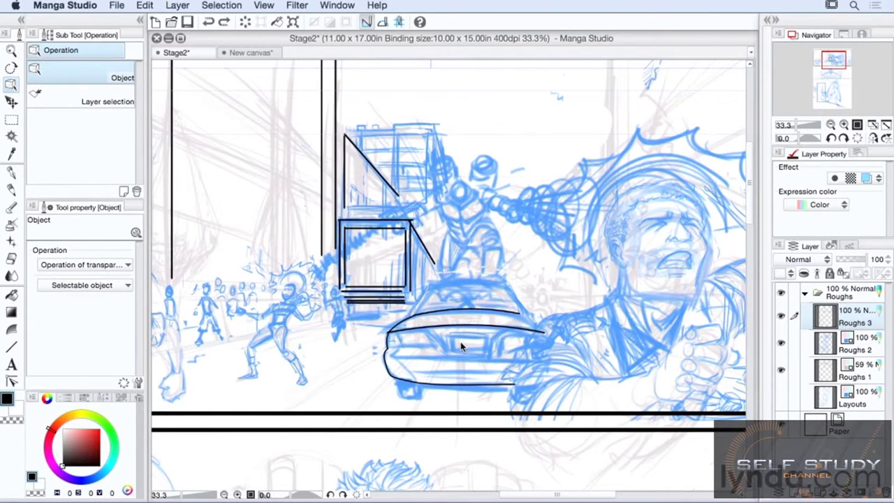
{"action": "left_click", "coordinate": [12, 348]}
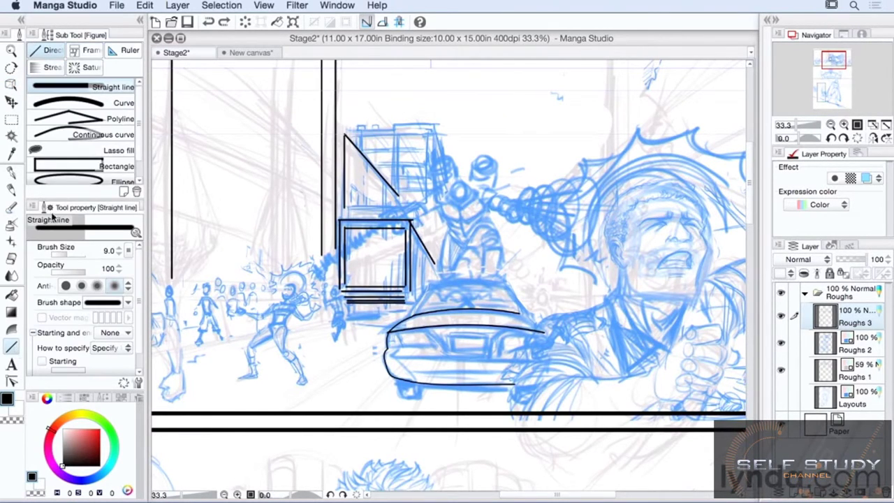
{"action": "left_click", "coordinate": [128, 51]}
{"action": "left_click", "coordinate": [116, 88]}
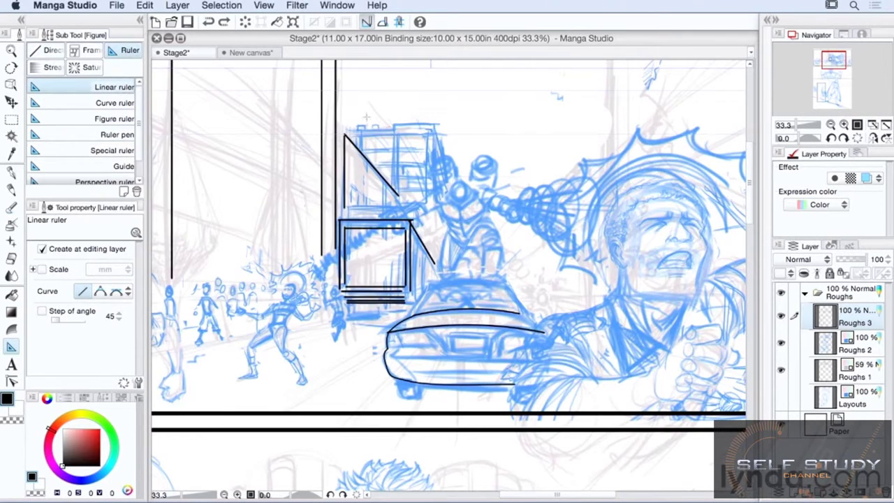
{"action": "left_click_drag", "start_coordinate": [375, 111], "coordinate": [499, 112]}
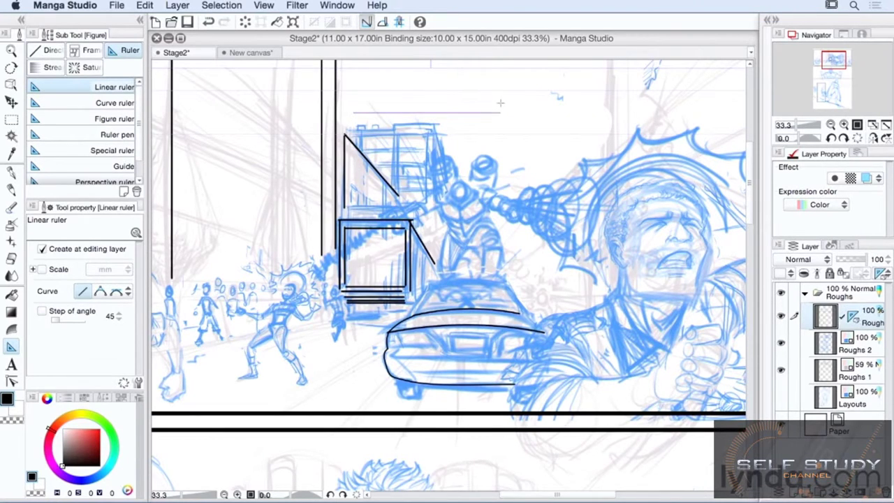
Enable 45° step of angle for linear rulers and drag out a new straight ruler near the top
{"action": "left_click", "coordinate": [43, 312]}
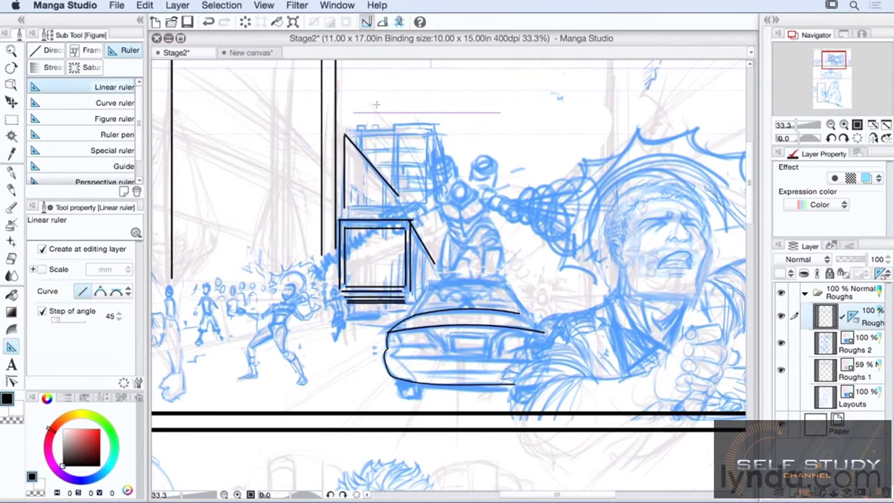
{"action": "left_click_drag", "start_coordinate": [354, 101], "coordinate": [566, 157]}
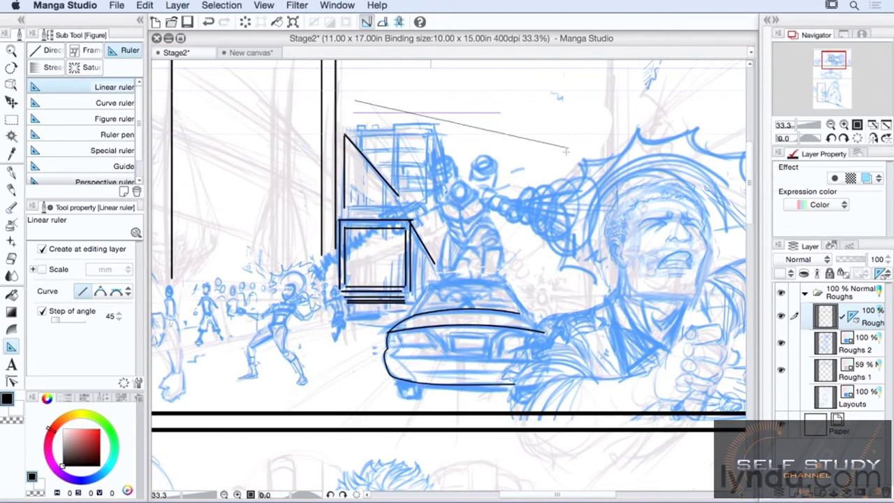
{"action": "scroll", "coordinate": [566, 158], "scroll_direction": "down", "scroll_amount": 2}
{"action": "left_click", "coordinate": [115, 103]}
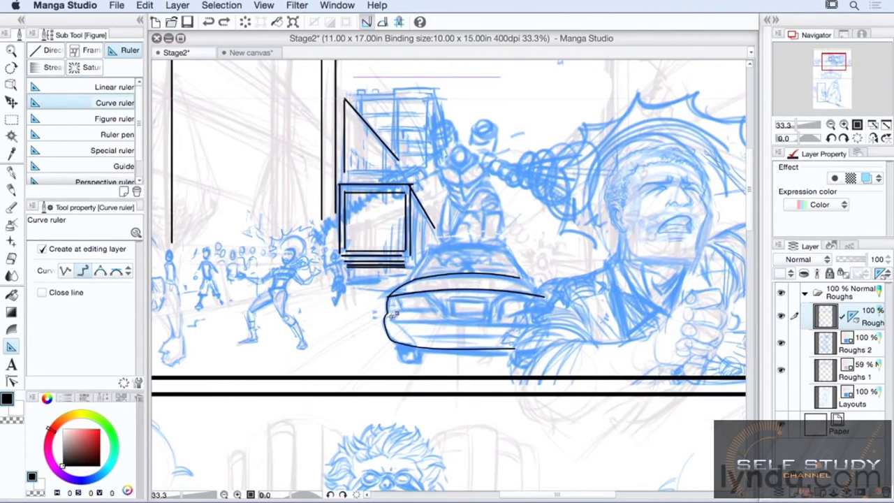
Start a curve ruler along the car's body, then move the top straight ruler down onto the boxed building
{"action": "left_click", "coordinate": [396, 321]}
{"action": "left_click", "coordinate": [13, 190]}
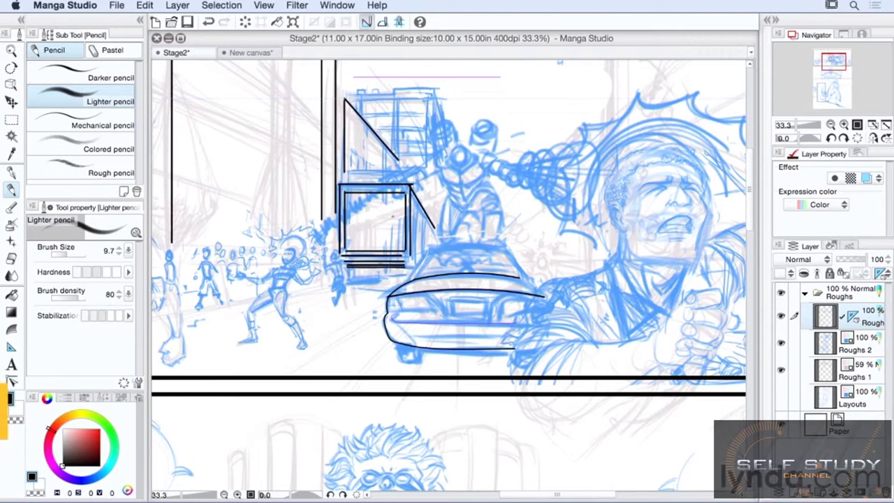
{"action": "left_click", "coordinate": [442, 81], "text": "super"}
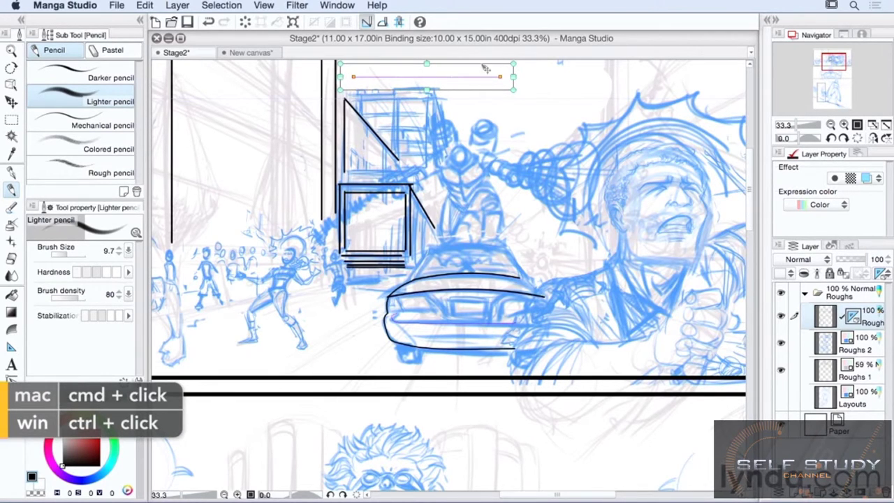
{"action": "left_click_drag", "start_coordinate": [466, 95], "coordinate": [444, 222]}
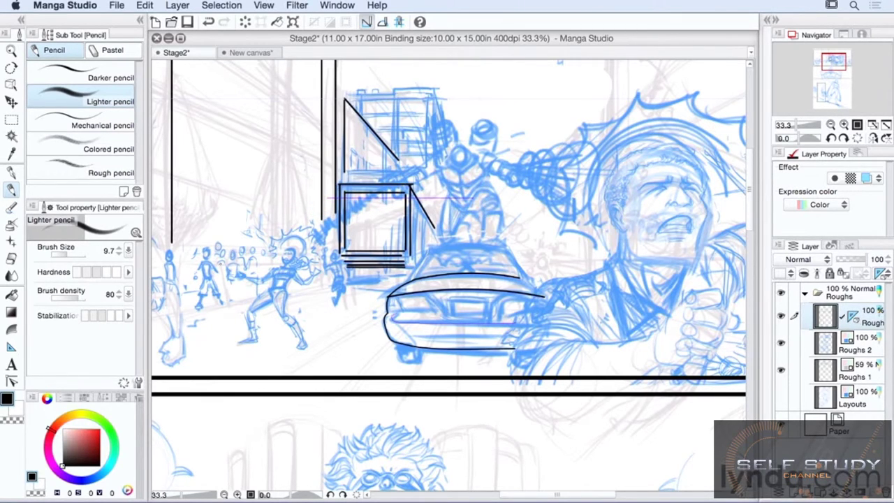
{"action": "key", "text": "ctrl+z"}
{"action": "key", "text": "ctrl+y"}
Try inking a G-pen line along the car's lower guide, then undo it
{"action": "scroll", "coordinate": [451, 276], "scroll_direction": "down", "scroll_amount": 3}
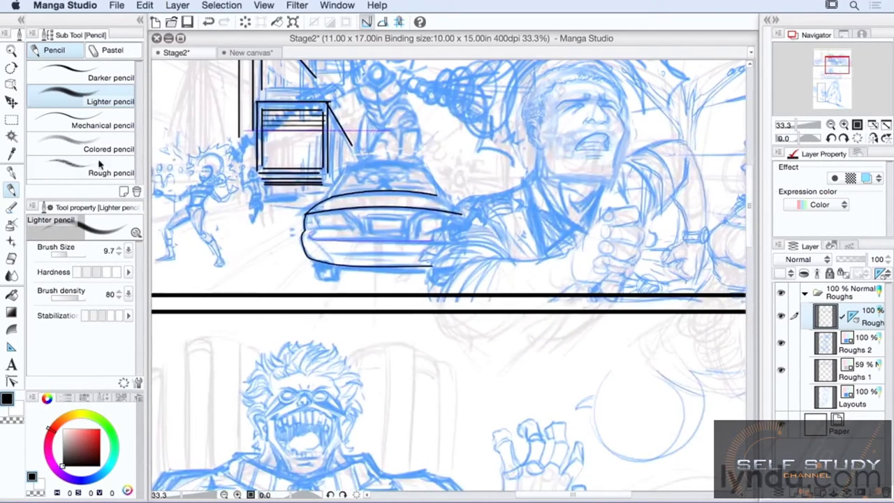
{"action": "left_click", "coordinate": [11, 172]}
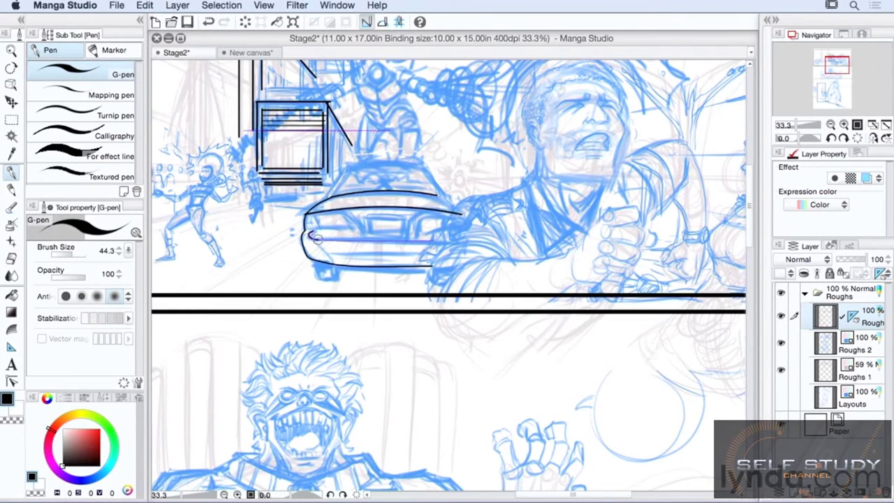
{"action": "left_click_drag", "start_coordinate": [316, 238], "coordinate": [433, 242]}
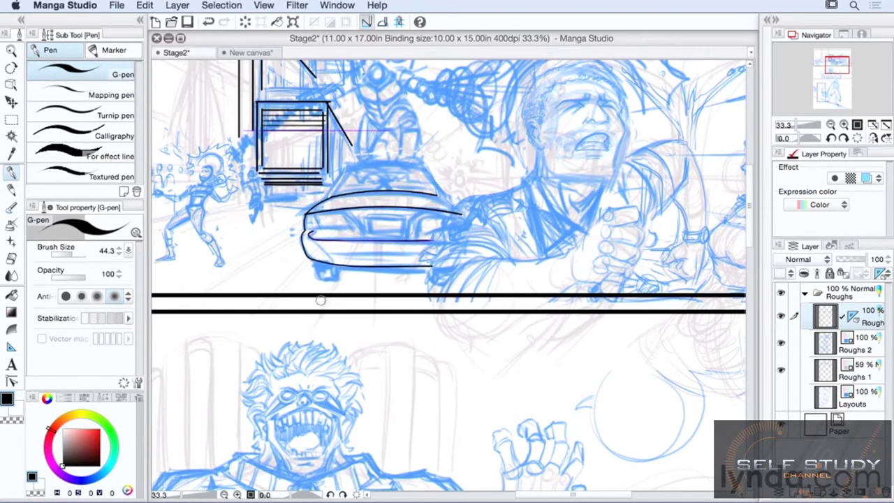
{"action": "left_click", "coordinate": [208, 21]}
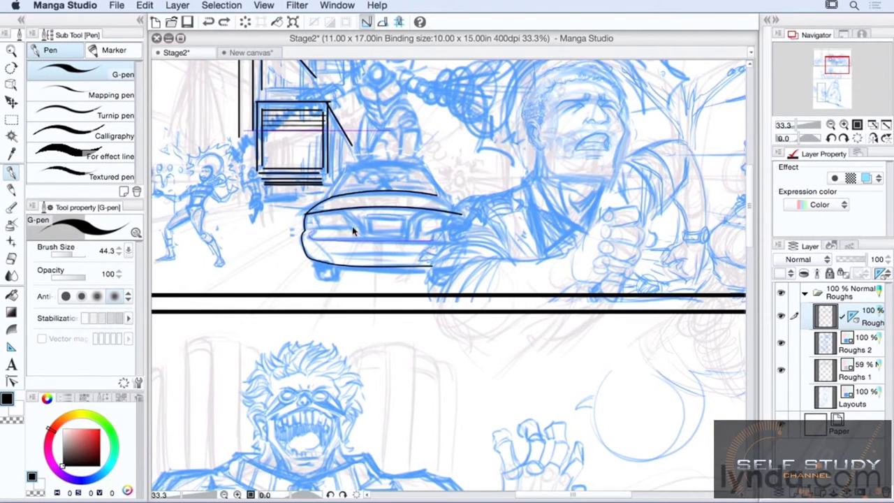
Reshape the car's guide ruler by pulling its left end point, then deselect it
{"action": "left_click", "coordinate": [379, 244], "text": "ctrl"}
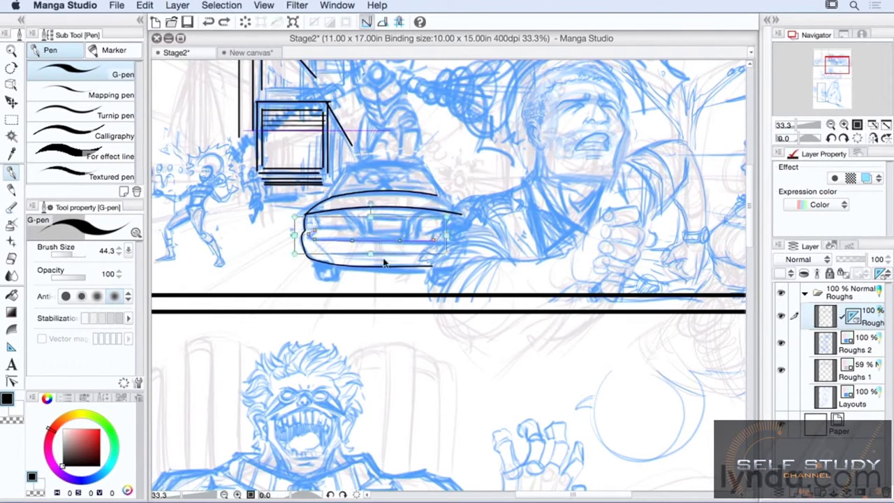
{"action": "left_click_drag", "start_coordinate": [354, 242], "coordinate": [311, 230]}
{"action": "left_click", "coordinate": [436, 241]}
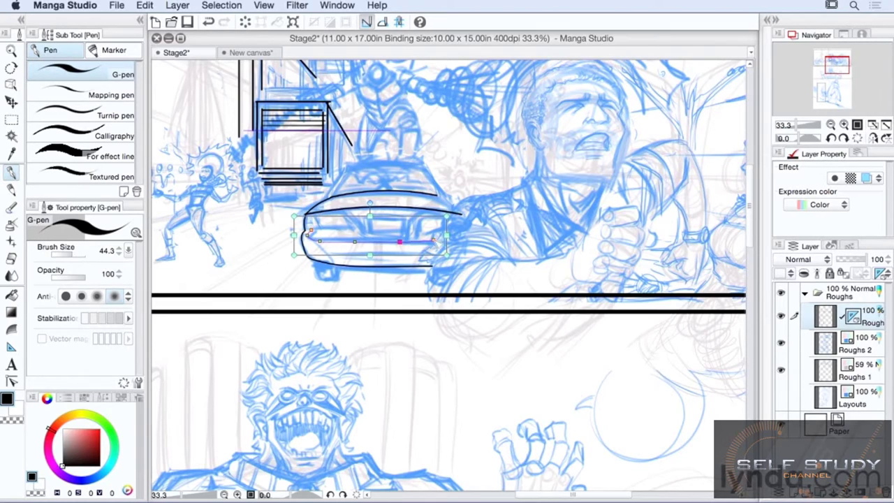
{"action": "key", "text": "super+d"}
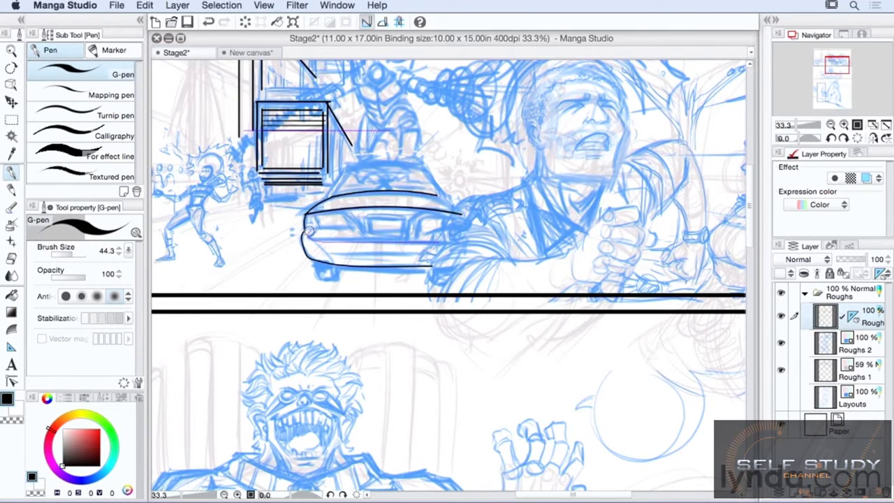
Ink a curved line along the car's lower body, undoing the bolder retrace
{"action": "left_click_drag", "start_coordinate": [316, 239], "coordinate": [439, 243]}
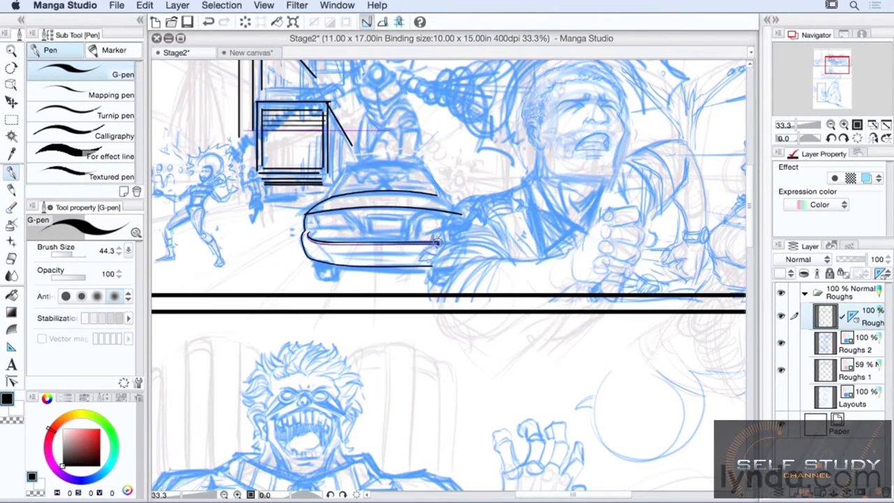
{"action": "left_click_drag", "start_coordinate": [432, 245], "coordinate": [336, 244]}
{"action": "left_click", "coordinate": [210, 22]}
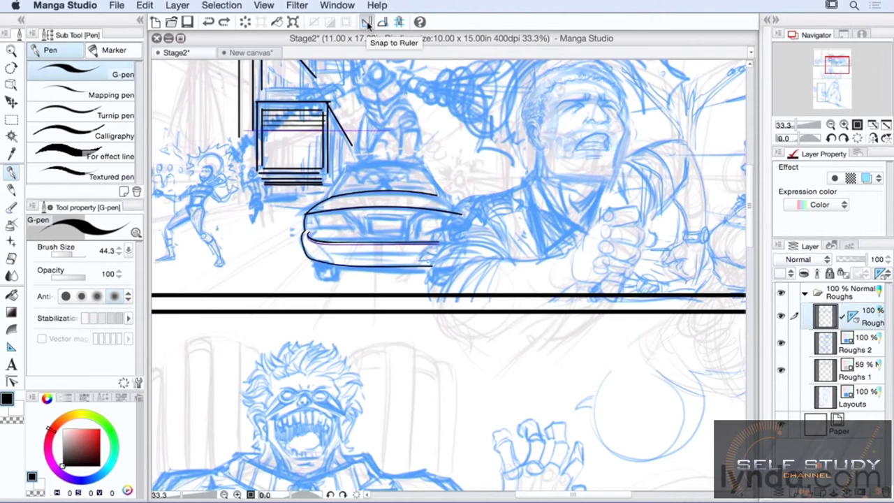
With ruler snapping off, pencil a zigzag at the car's right edge and a wavy line across the box
{"action": "left_click", "coordinate": [367, 22]}
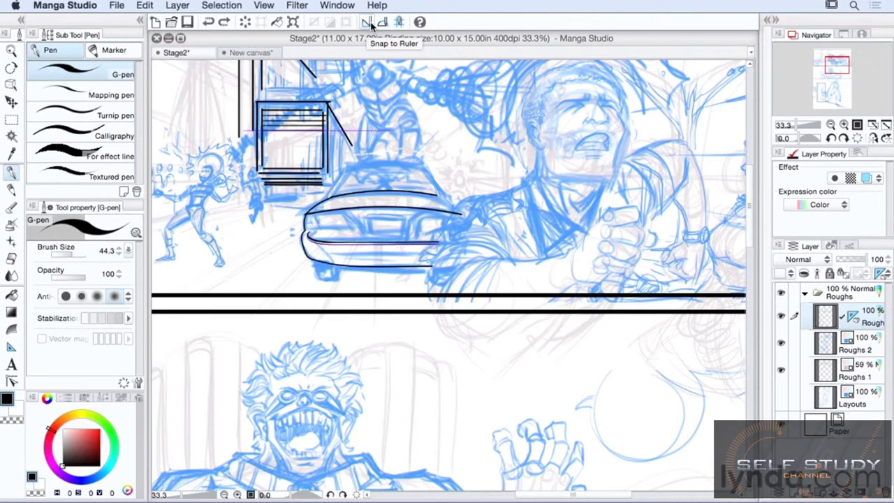
{"action": "left_click", "coordinate": [15, 189]}
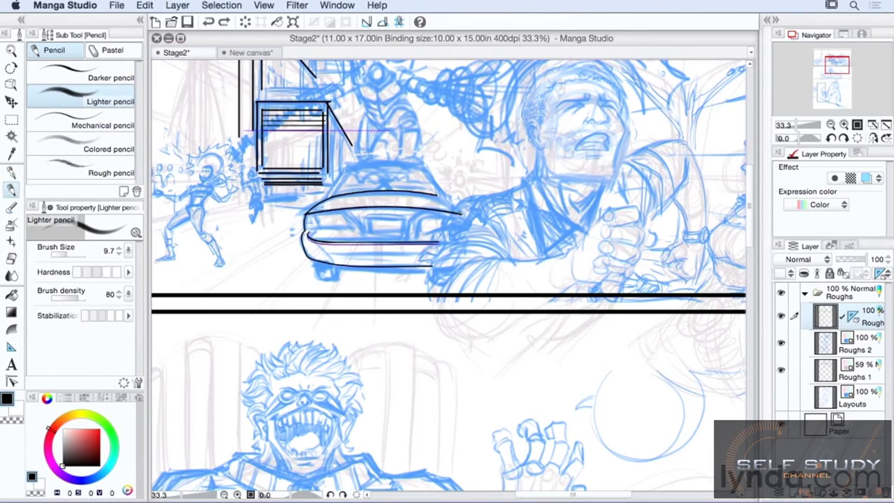
{"action": "mouse_move", "coordinate": [461, 210]}
{"action": "left_mouse_down"}
{"action": "mouse_move", "coordinate": [439, 240]}
{"action": "mouse_move", "coordinate": [320, 245]}
{"action": "mouse_move", "coordinate": [398, 245]}
{"action": "left_mouse_up"}
{"action": "left_click_drag", "start_coordinate": [246, 133], "coordinate": [366, 130]}
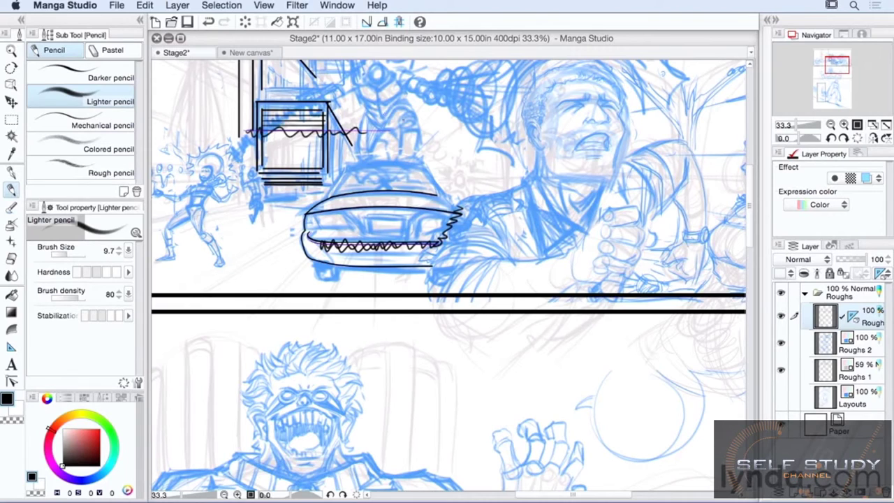
Undo both freehand strokes, re-enable ruler snapping, and draw a zigzag down the car's rear
{"action": "left_click", "coordinate": [208, 23]}
{"action": "left_click", "coordinate": [208, 22]}
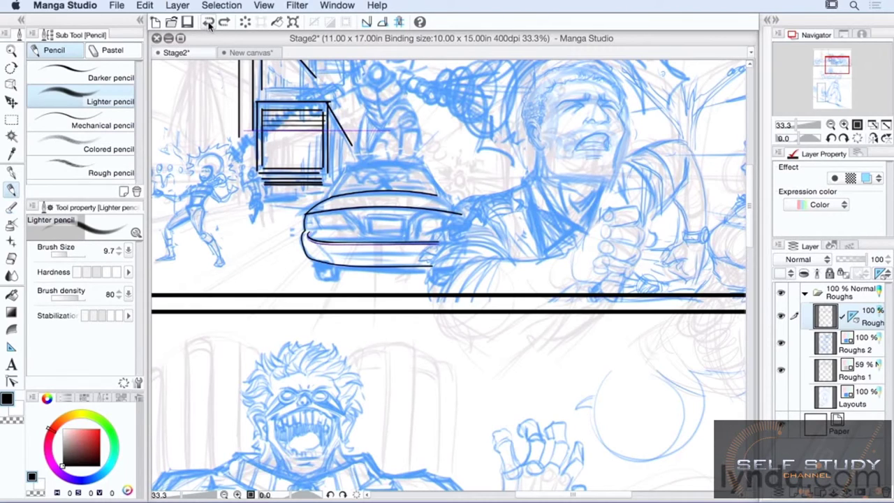
{"action": "left_click", "coordinate": [366, 22]}
{"action": "left_click_drag", "start_coordinate": [442, 237], "coordinate": [431, 289]}
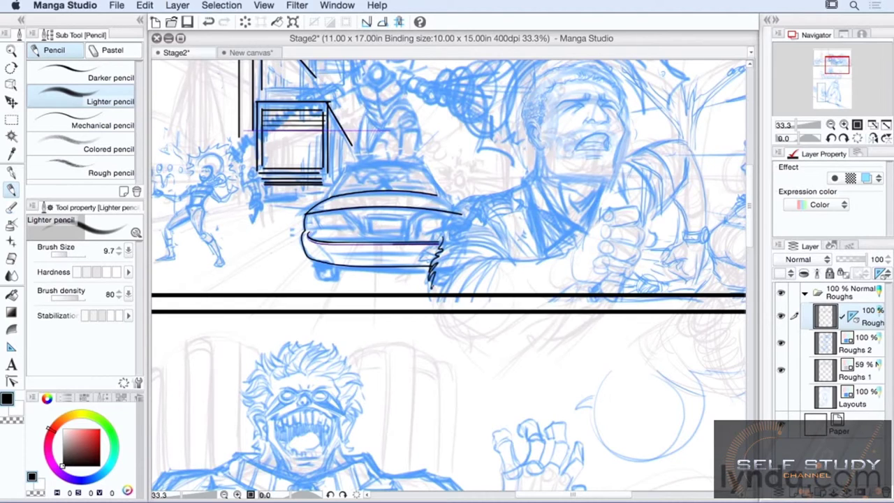
Return to the New canvas test document and turn on the View grid
{"action": "left_click", "coordinate": [256, 54]}
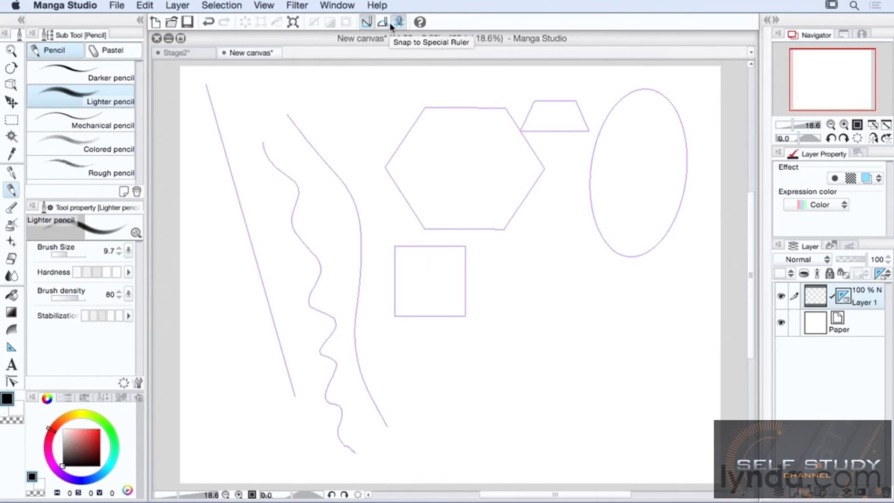
{"action": "left_click", "coordinate": [265, 6]}
{"action": "left_click", "coordinate": [301, 189]}
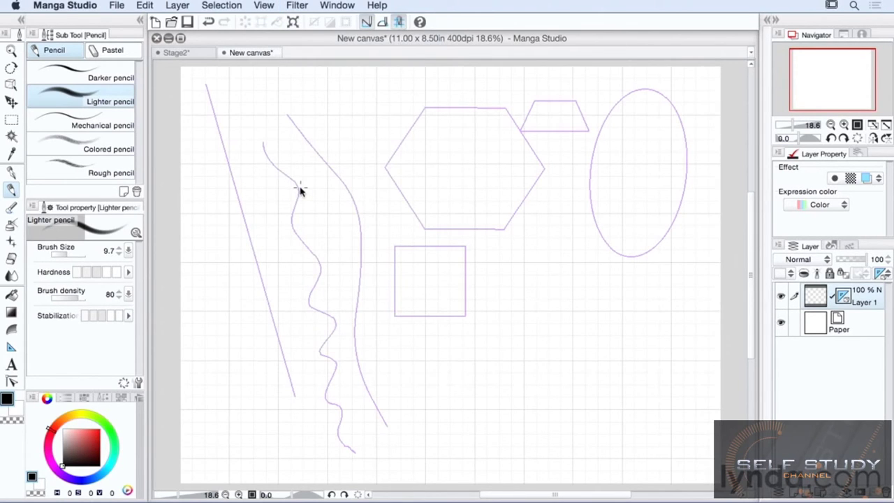
Enable Snap to Grid, draw stepped test pencil strokes on the canvas, then undo them
{"action": "left_click", "coordinate": [400, 25]}
{"action": "mouse_move", "coordinate": [524, 251]}
{"action": "left_mouse_down"}
{"action": "mouse_move", "coordinate": [526, 340]}
{"action": "mouse_move", "coordinate": [478, 381]}
{"action": "mouse_move", "coordinate": [428, 388]}
{"action": "mouse_move", "coordinate": [417, 358]}
{"action": "mouse_move", "coordinate": [382, 353]}
{"action": "mouse_move", "coordinate": [371, 309]}
{"action": "mouse_move", "coordinate": [375, 194]}
{"action": "mouse_move", "coordinate": [395, 215]}
{"action": "mouse_move", "coordinate": [541, 219]}
{"action": "mouse_move", "coordinate": [525, 271]}
{"action": "left_mouse_up"}
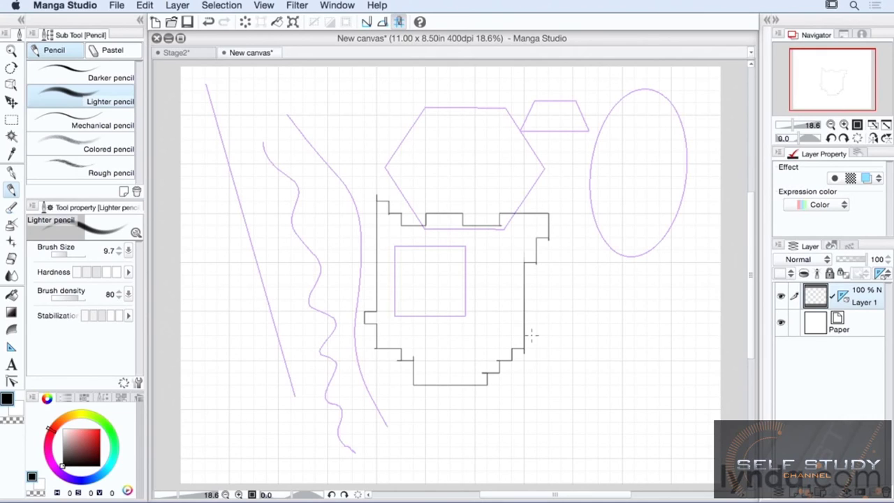
{"action": "mouse_move", "coordinate": [572, 271]}
{"action": "left_mouse_down"}
{"action": "mouse_move", "coordinate": [577, 409]}
{"action": "mouse_move", "coordinate": [338, 422]}
{"action": "mouse_move", "coordinate": [327, 420]}
{"action": "mouse_move", "coordinate": [327, 408]}
{"action": "mouse_move", "coordinate": [270, 409]}
{"action": "left_mouse_up"}
{"action": "key", "text": "super+z"}
{"action": "key", "text": "super+z"}
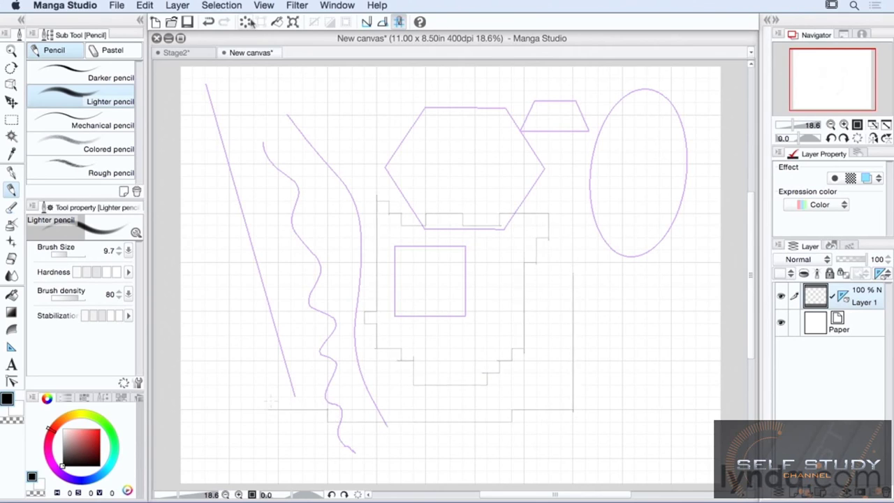